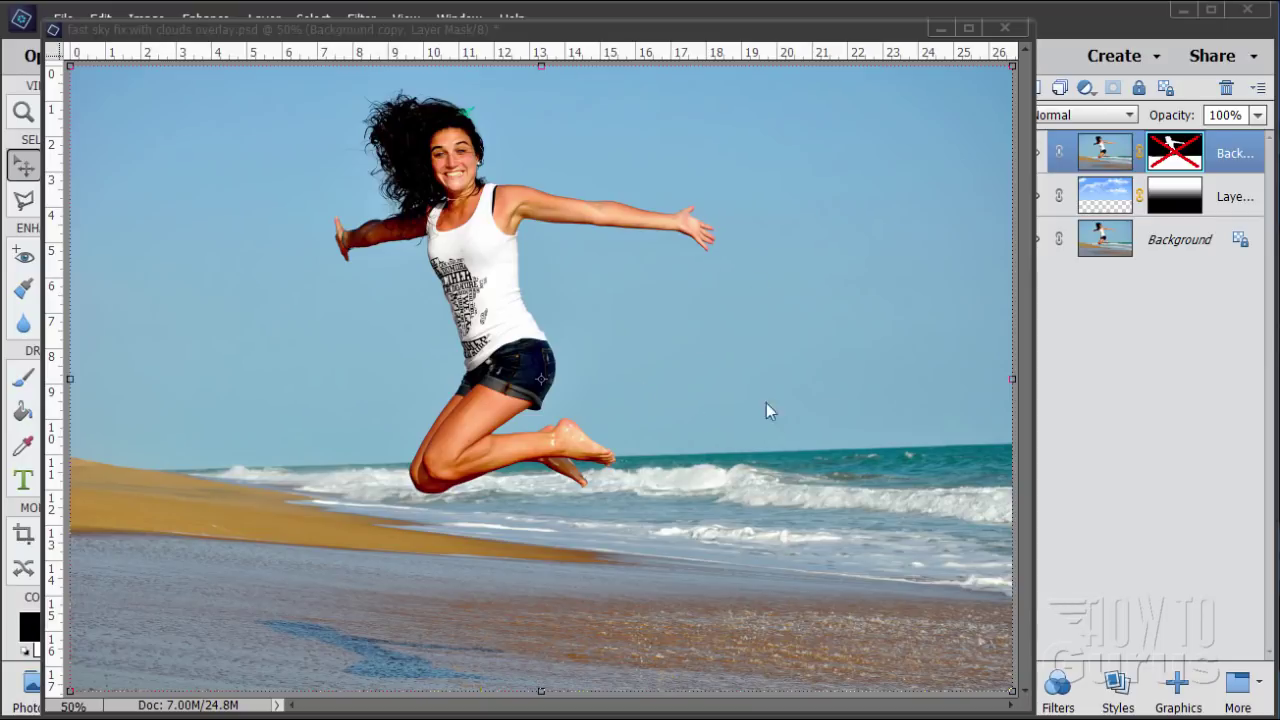
- Toggle the background copy's layer mask off and on to compare, leaving it enabled
{"action": "right_click", "coordinate": [1178, 150]}
{"action": "left_click", "coordinate": [1163, 158]}
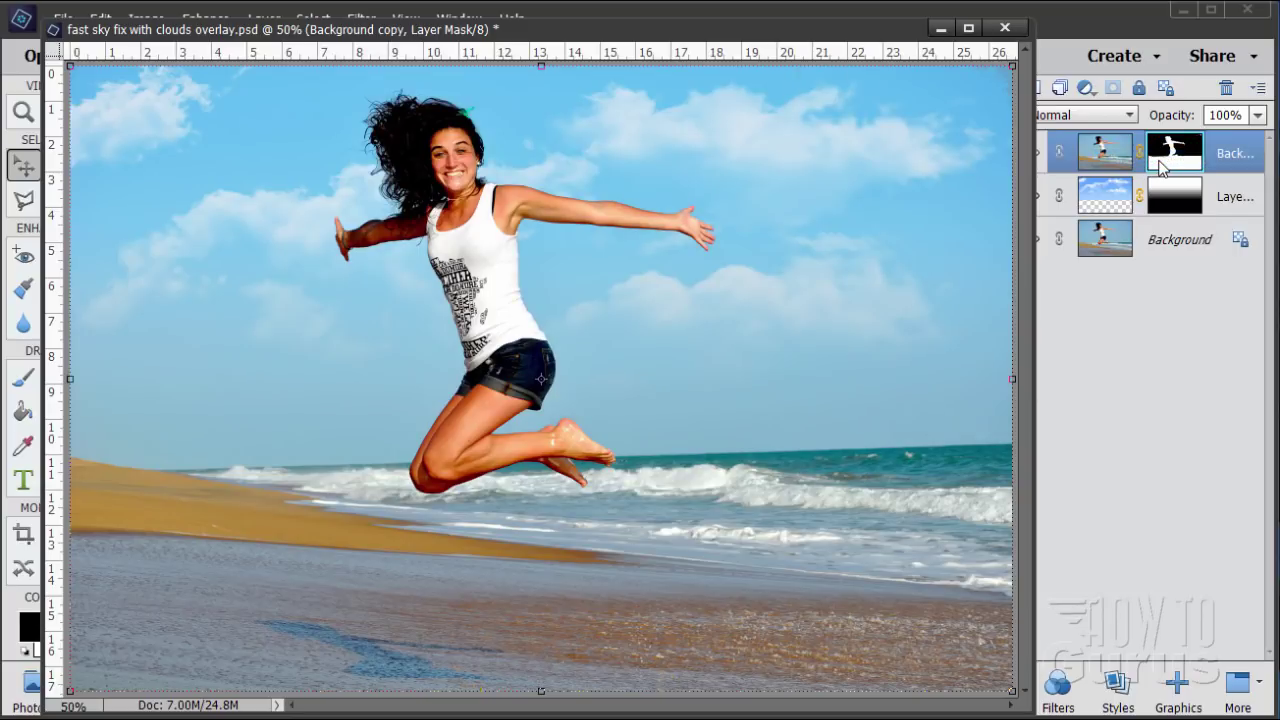
{"action": "right_click", "coordinate": [1166, 149]}
{"action": "left_click", "coordinate": [1160, 157]}
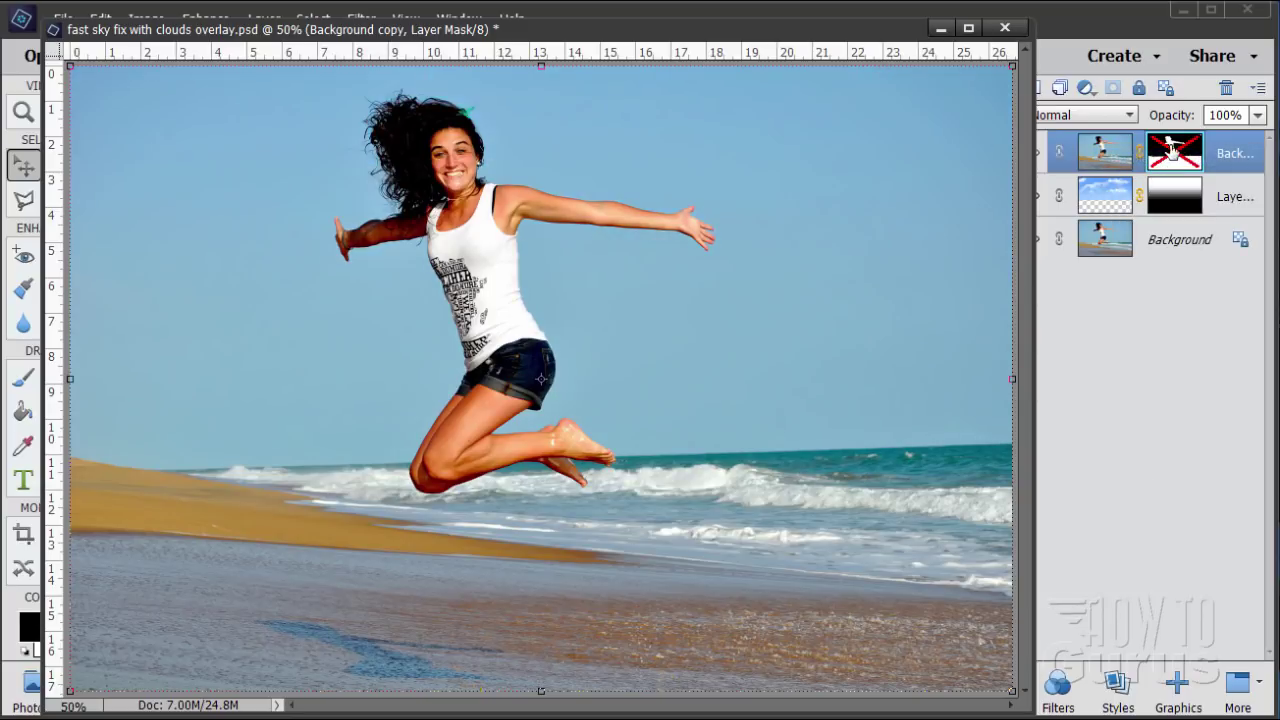
{"action": "right_click", "coordinate": [1172, 148]}
{"action": "left_click", "coordinate": [1163, 157]}
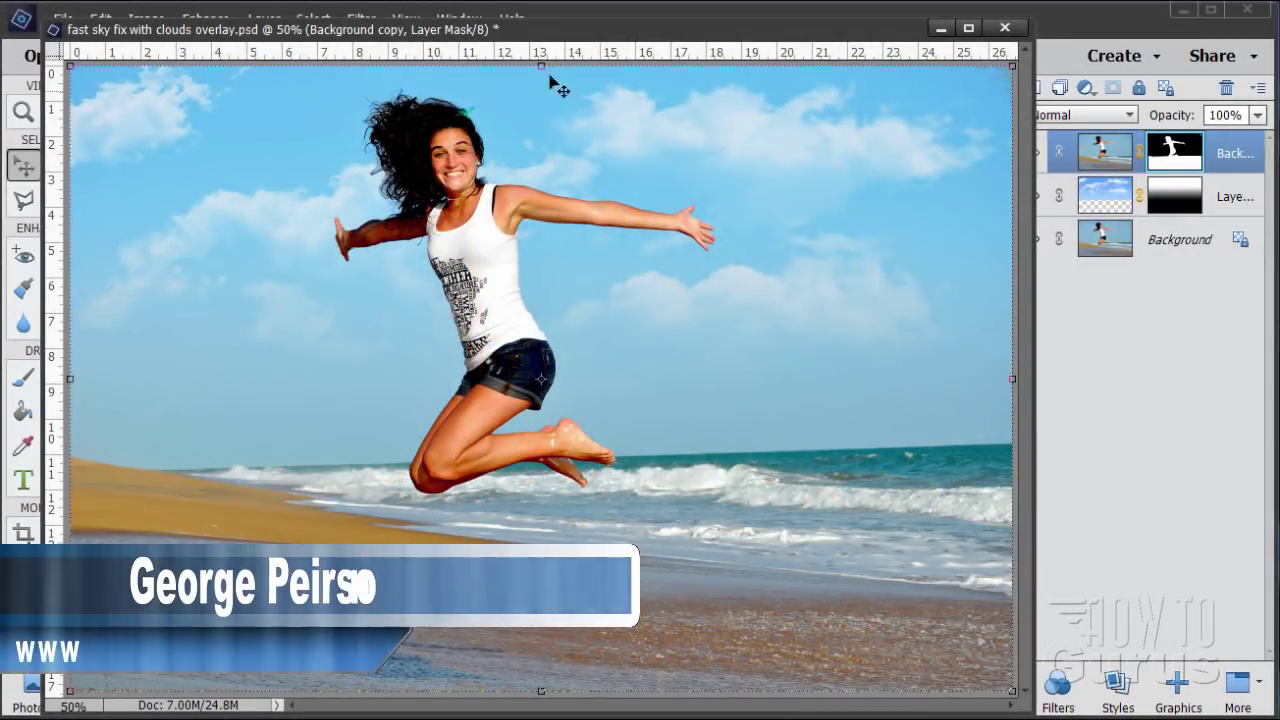
- Close the composite without saving, then open fitness-332278_1920.jpg and sky-1286888_1920.jpg together
{"action": "left_click", "coordinate": [1004, 27]}
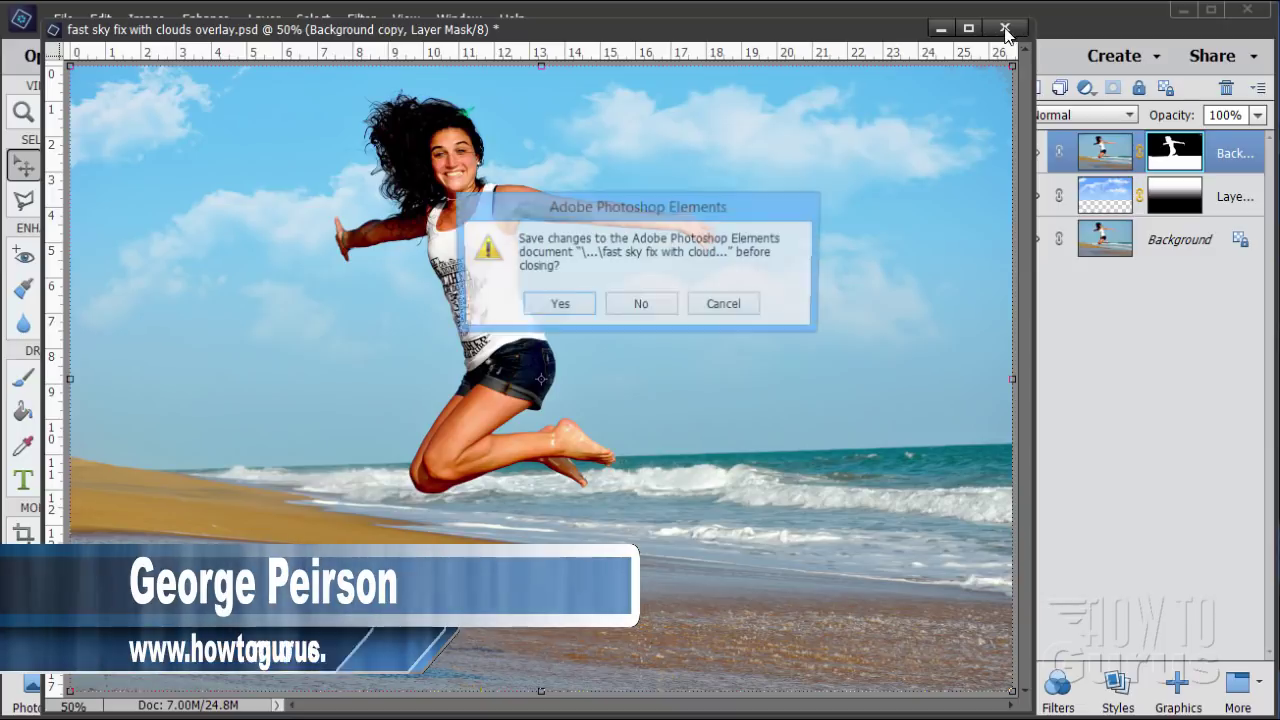
{"action": "left_click", "coordinate": [641, 306]}
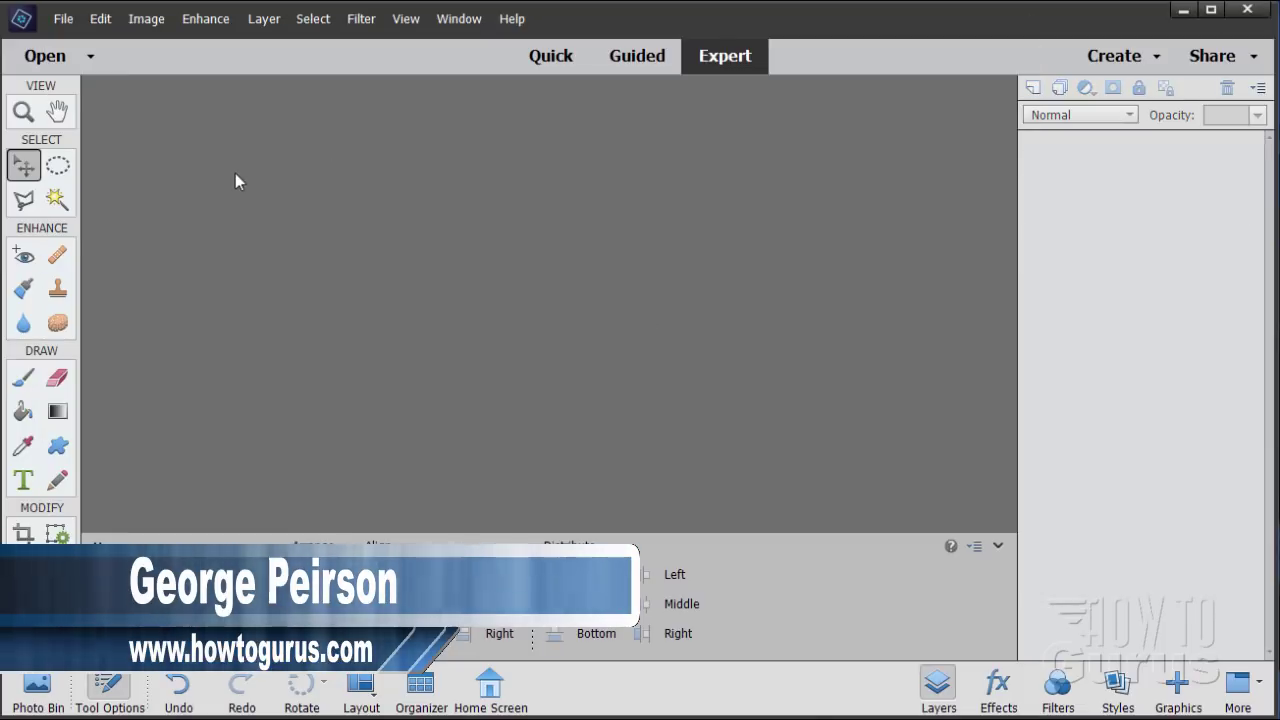
{"action": "left_click", "coordinate": [60, 18]}
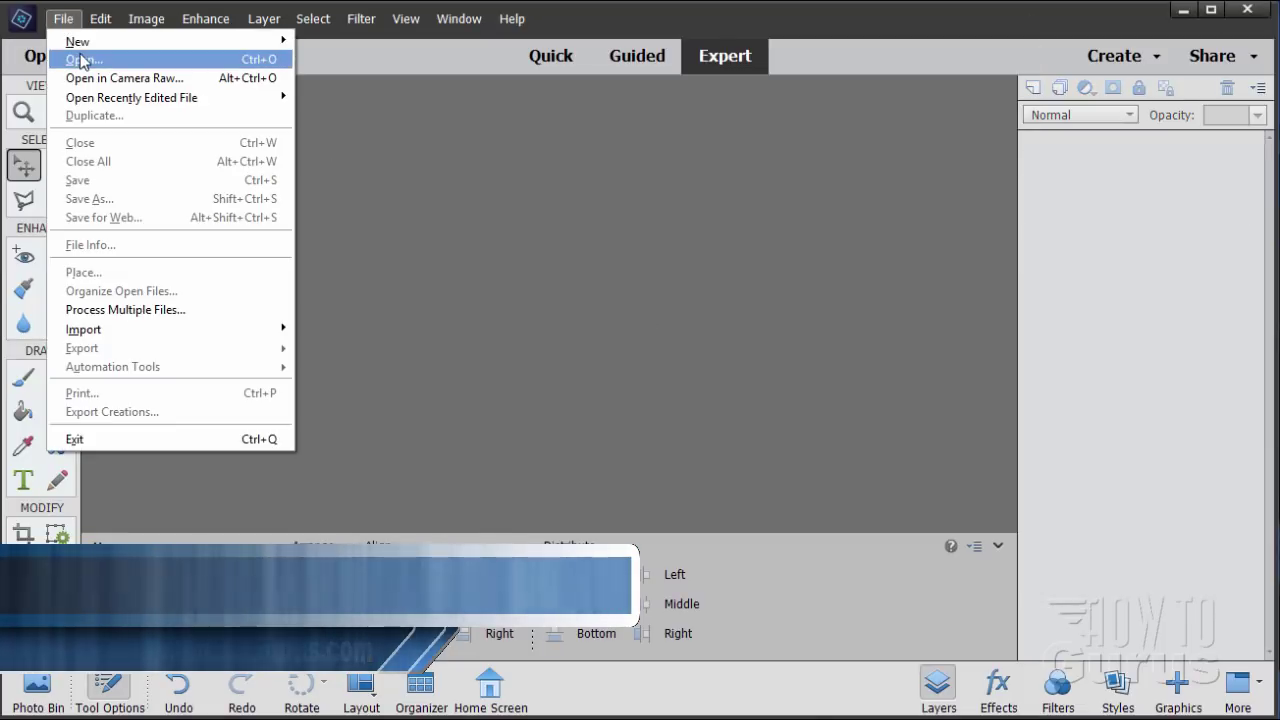
{"action": "left_click", "coordinate": [82, 58]}
{"action": "left_click", "coordinate": [82, 285]}
{"action": "left_click_drag", "start_coordinate": [245, 10], "coordinate": [302, 60]}
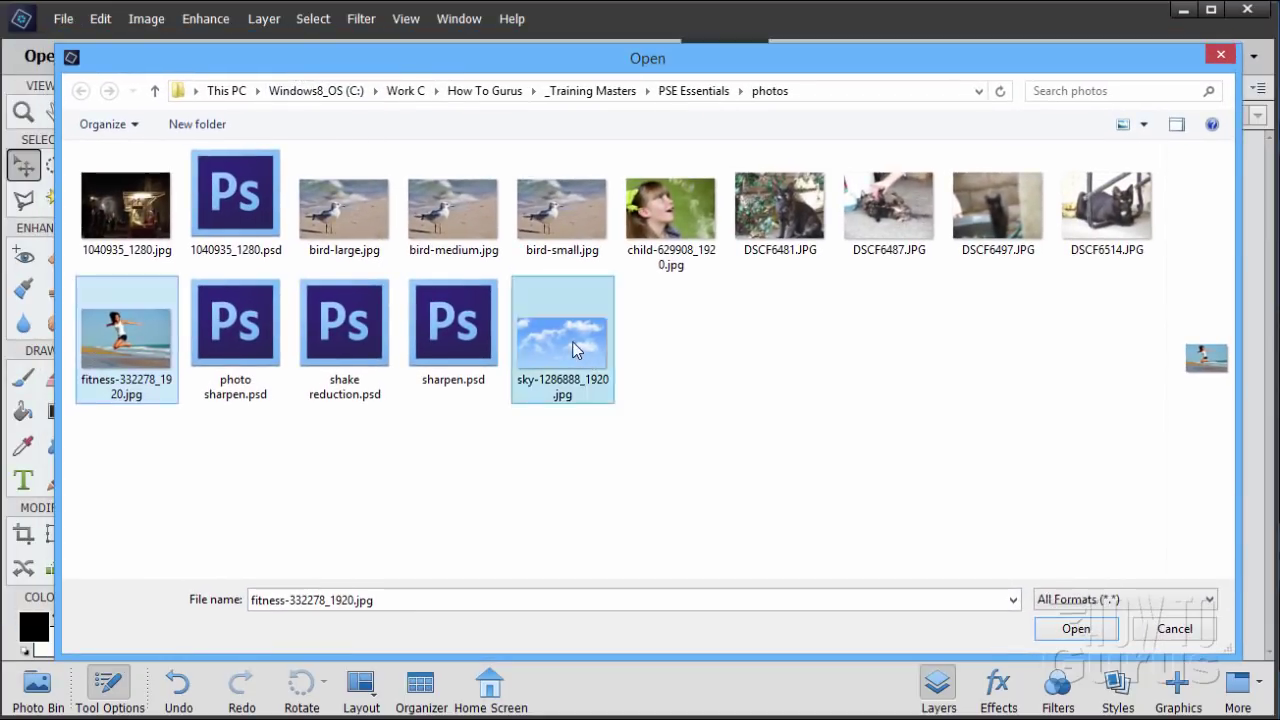
{"action": "left_click", "coordinate": [600, 376], "text": "ctrl"}
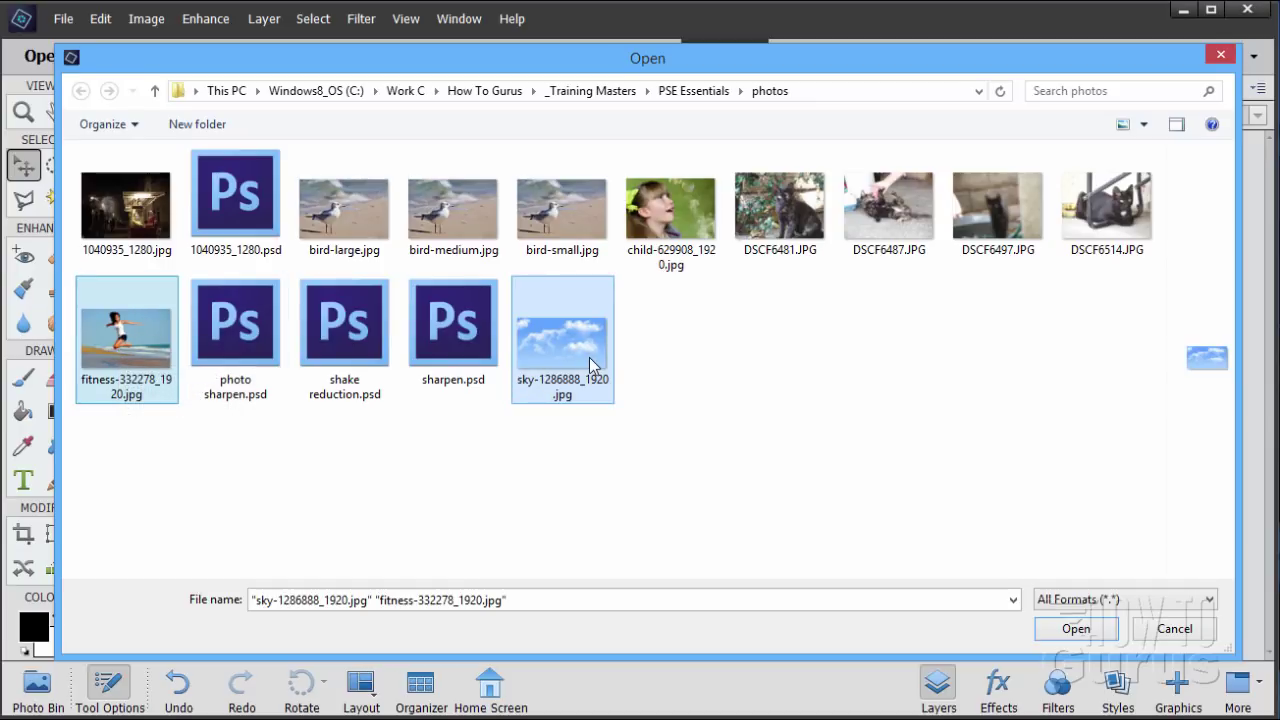
{"action": "left_click", "coordinate": [1060, 626]}
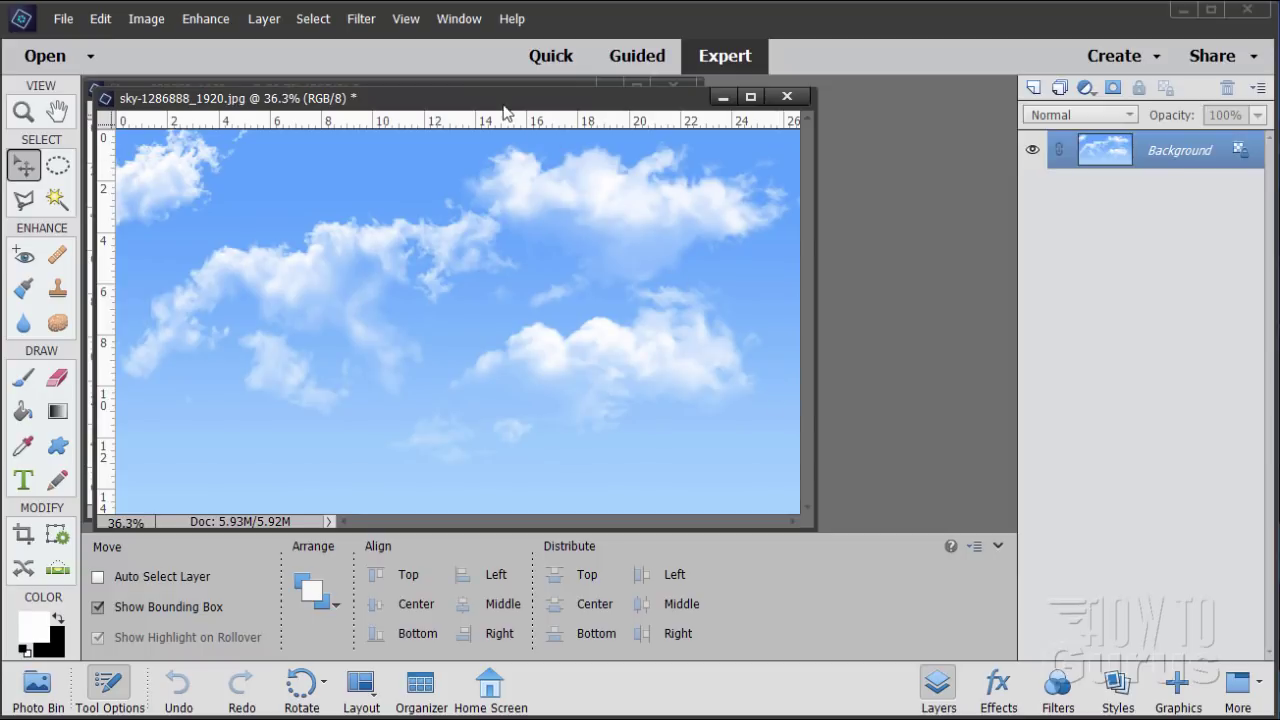
- Drag the sky photo window aside so the beach photo shows behind it
{"action": "left_click_drag", "start_coordinate": [502, 104], "coordinate": [856, 208]}
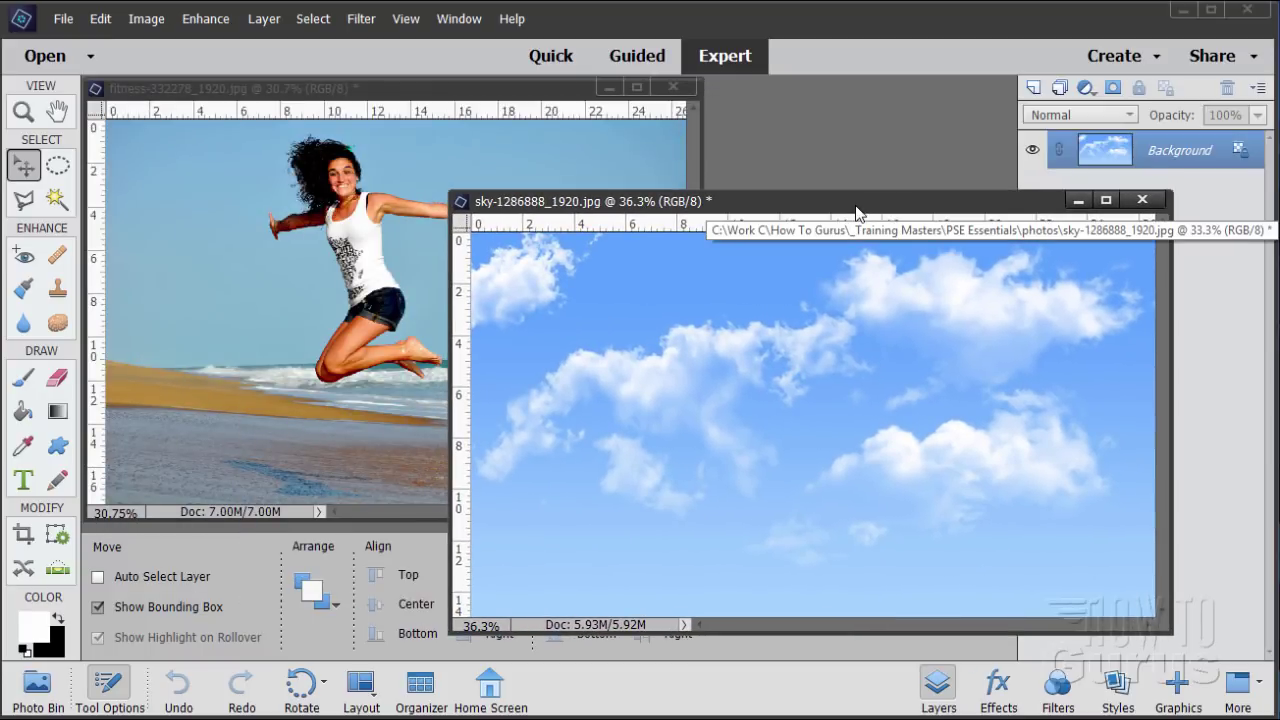
{"action": "left_click_drag", "start_coordinate": [765, 210], "coordinate": [892, 253]}
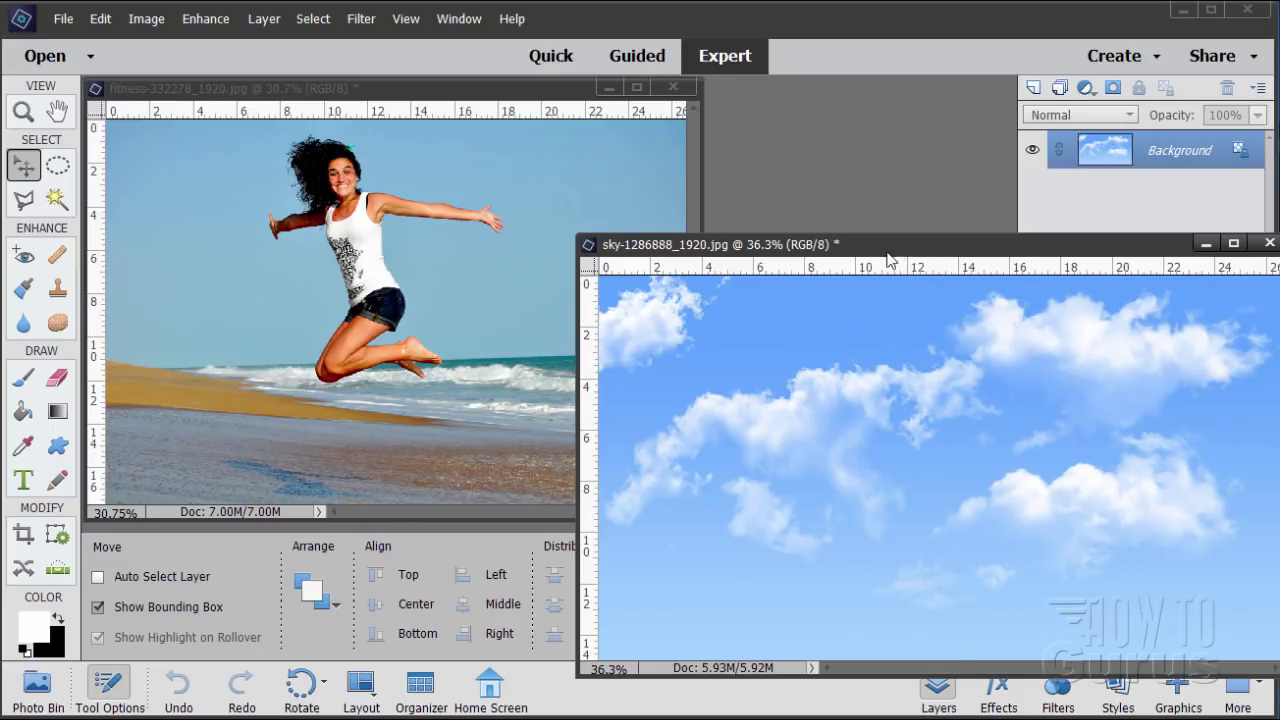
{"action": "left_click_drag", "start_coordinate": [866, 258], "coordinate": [797, 236]}
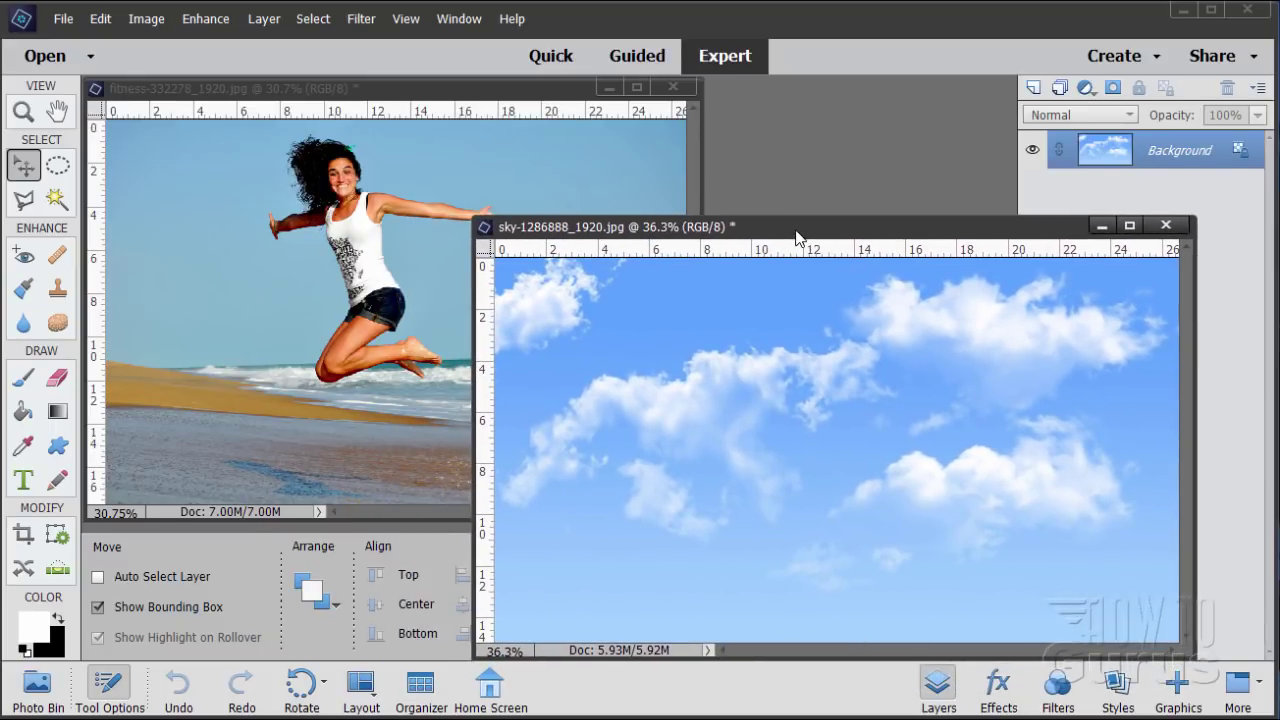
- Open Edit > Preferences > General to check the floating document options
{"action": "left_click", "coordinate": [100, 18]}
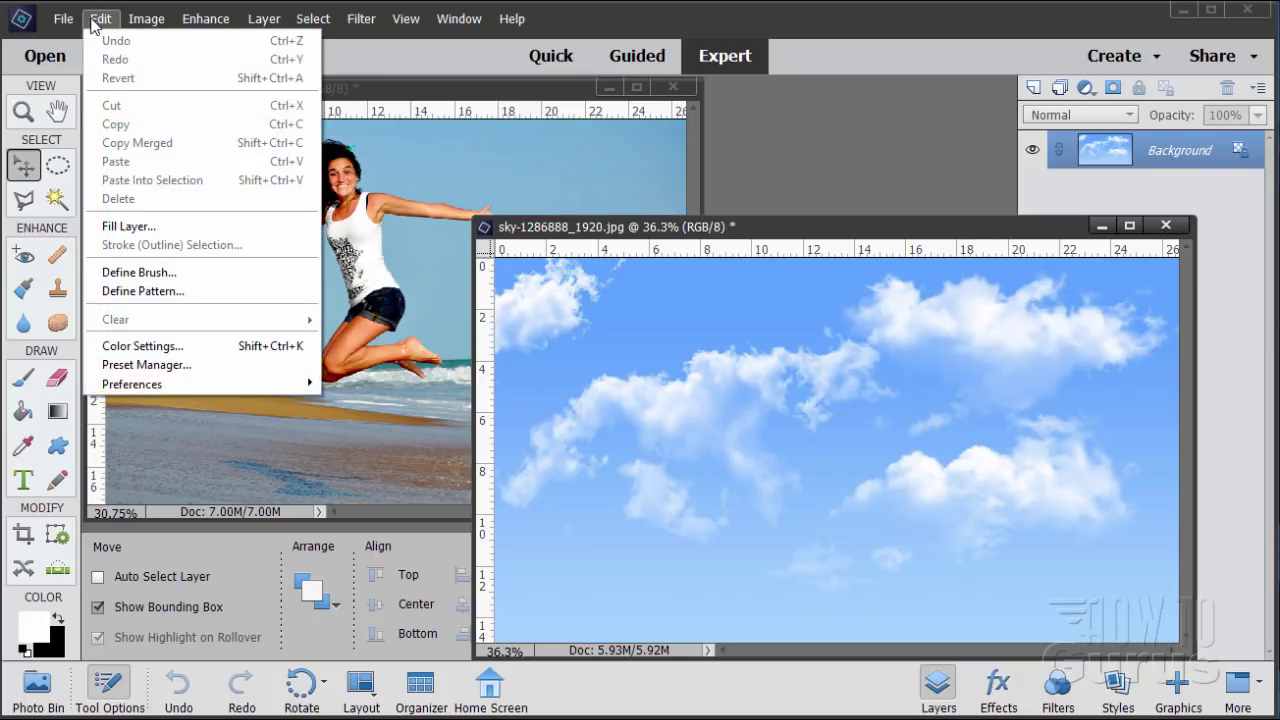
{"action": "mouse_move", "coordinate": [186, 384]}
{"action": "left_click", "coordinate": [375, 386]}
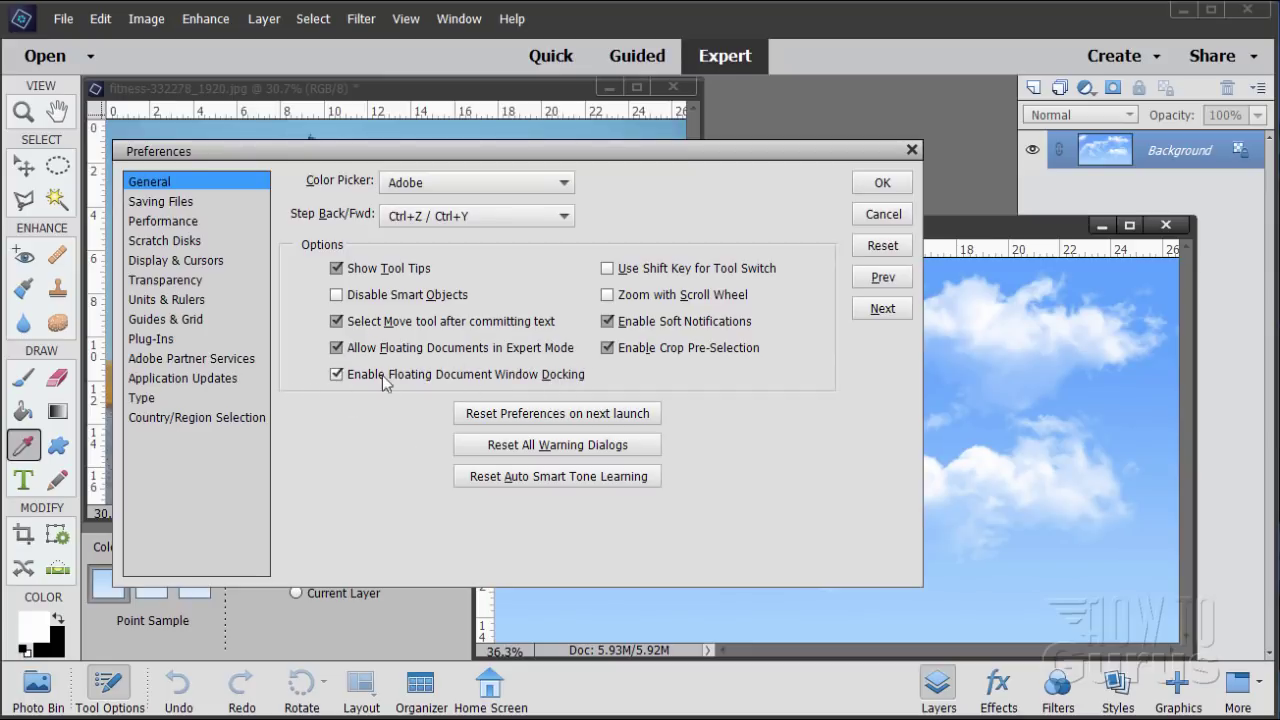
- Accept the preferences and arrange the beach and sky photo windows side by side
{"action": "left_click", "coordinate": [882, 182]}
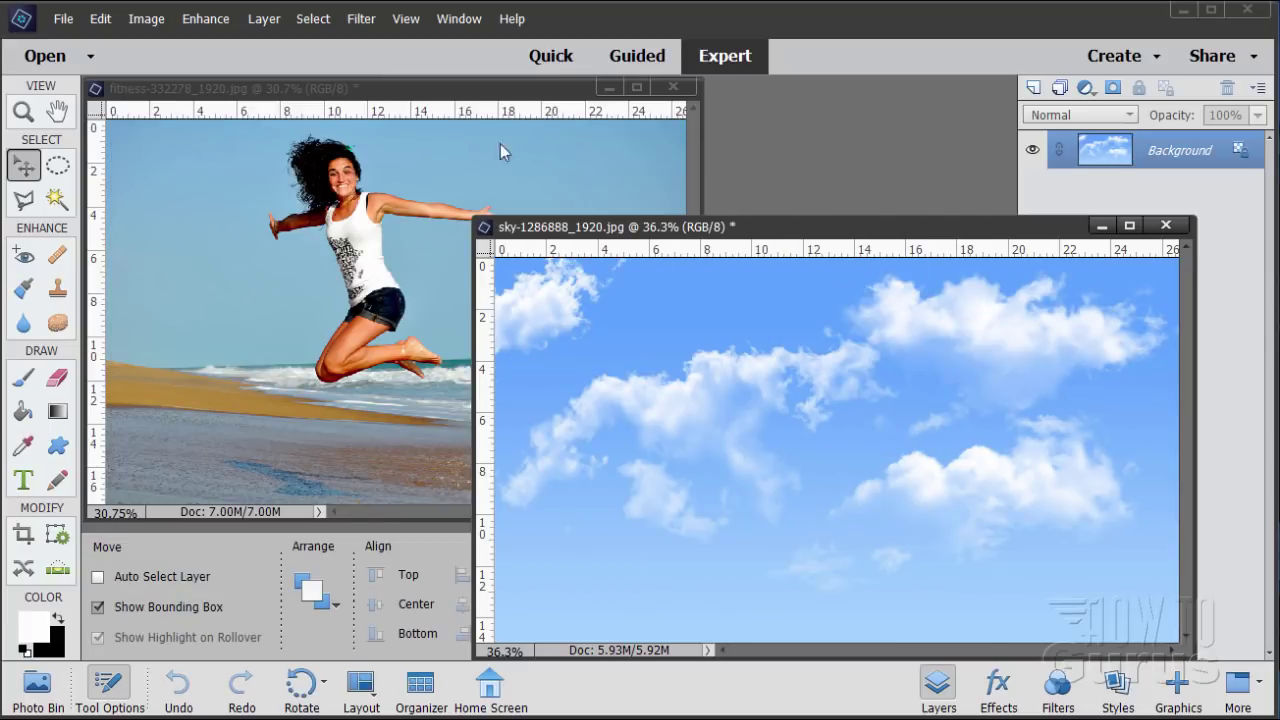
{"action": "mouse_move", "coordinate": [445, 99]}
{"action": "left_mouse_down"}
{"action": "mouse_move", "coordinate": [430, 102]}
{"action": "mouse_move", "coordinate": [527, 169]}
{"action": "mouse_move", "coordinate": [462, 89]}
{"action": "left_mouse_up"}
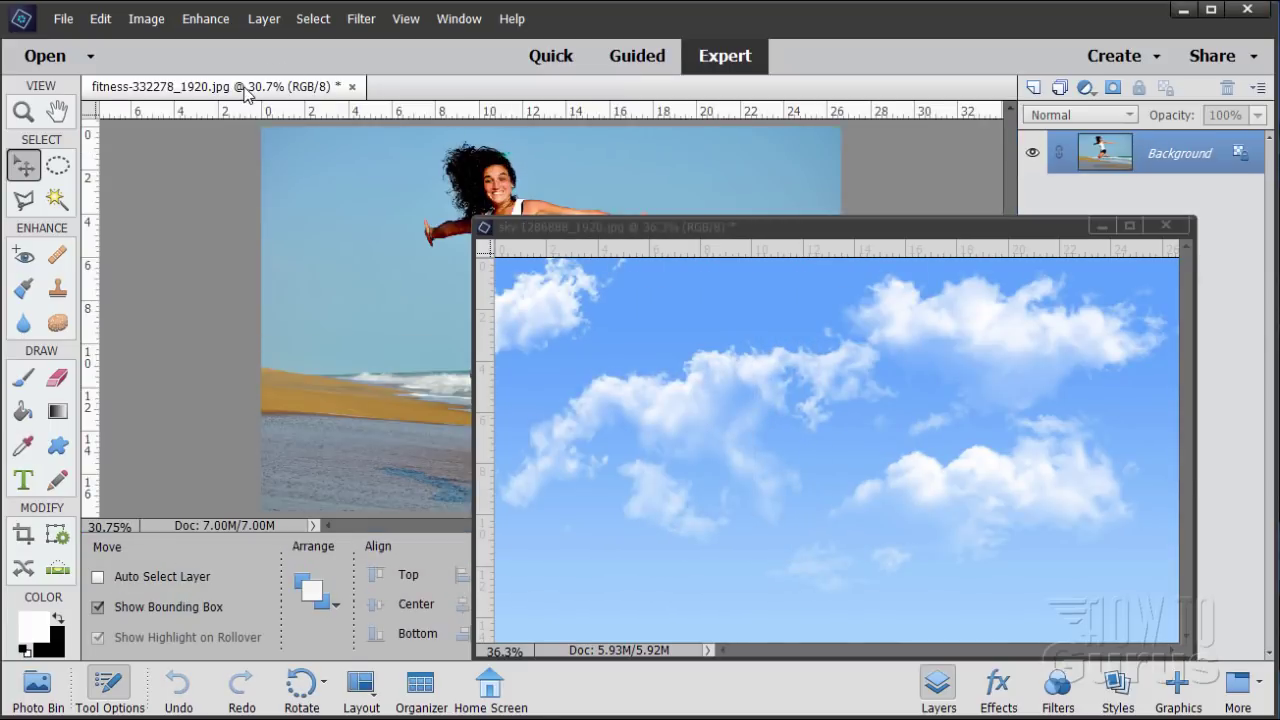
{"action": "left_click_drag", "start_coordinate": [245, 92], "coordinate": [440, 91]}
{"action": "left_click_drag", "start_coordinate": [697, 237], "coordinate": [700, 276]}
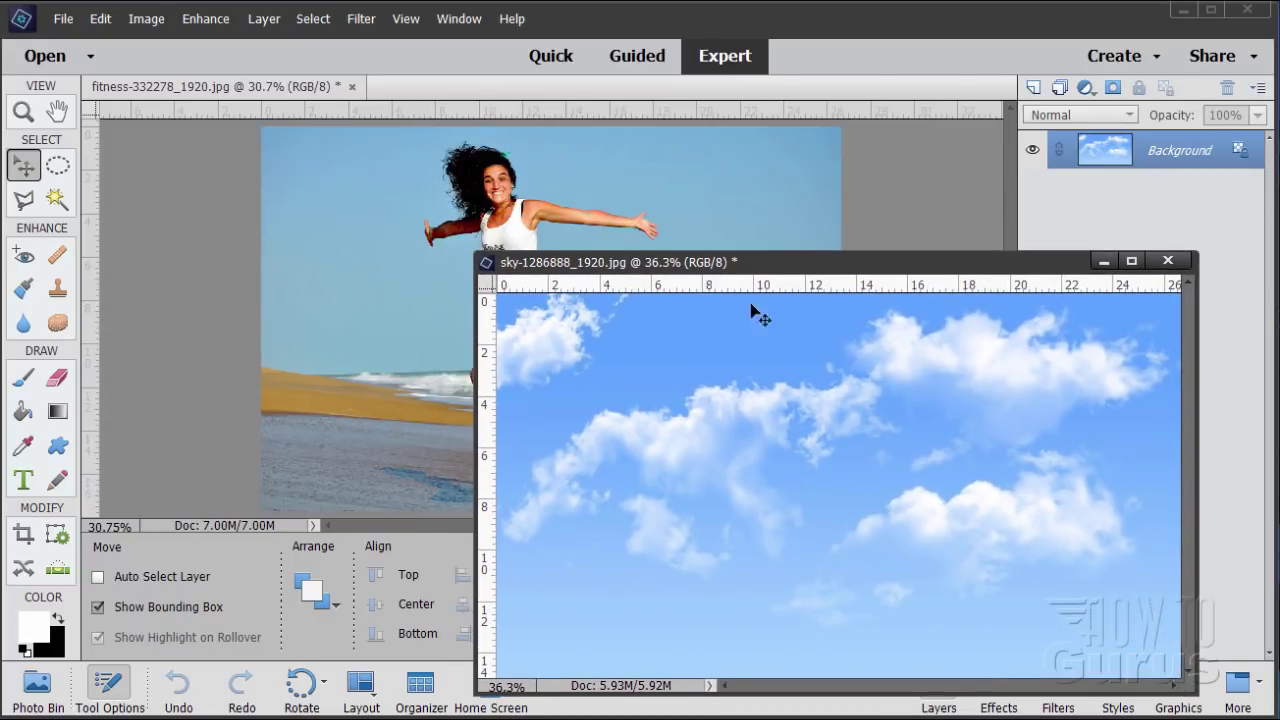
- Copy the sky onto the beach photo as Layer 1, close the sky image, align it top
{"action": "left_click_drag", "start_coordinate": [1103, 160], "coordinate": [677, 194]}
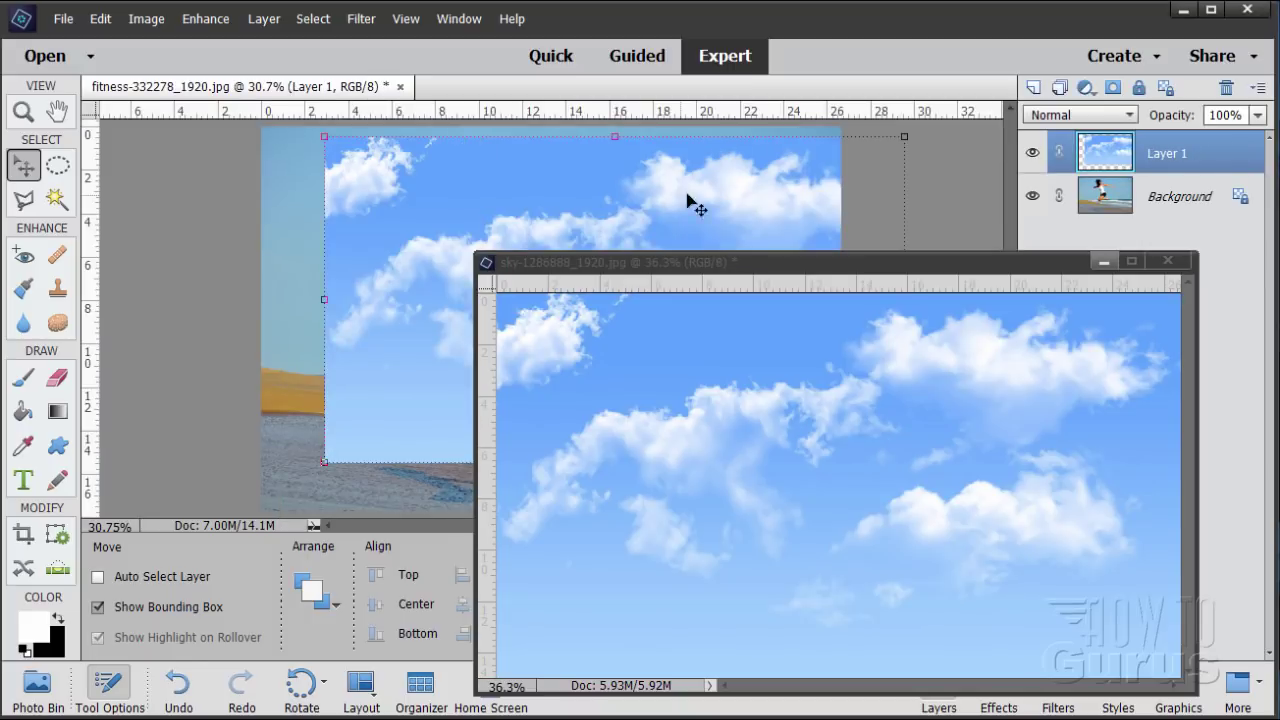
{"action": "left_click", "coordinate": [1167, 261]}
{"action": "left_click_drag", "start_coordinate": [705, 330], "coordinate": [557, 354]}
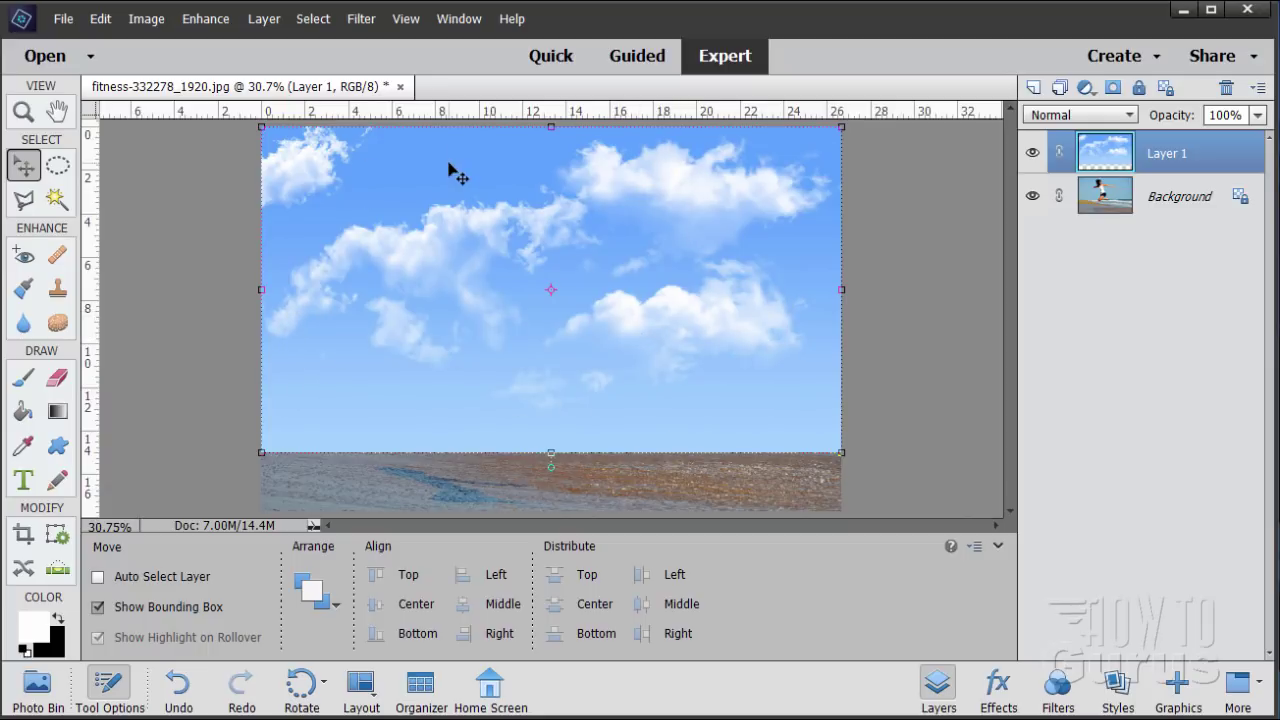
{"action": "left_click", "coordinate": [406, 19]}
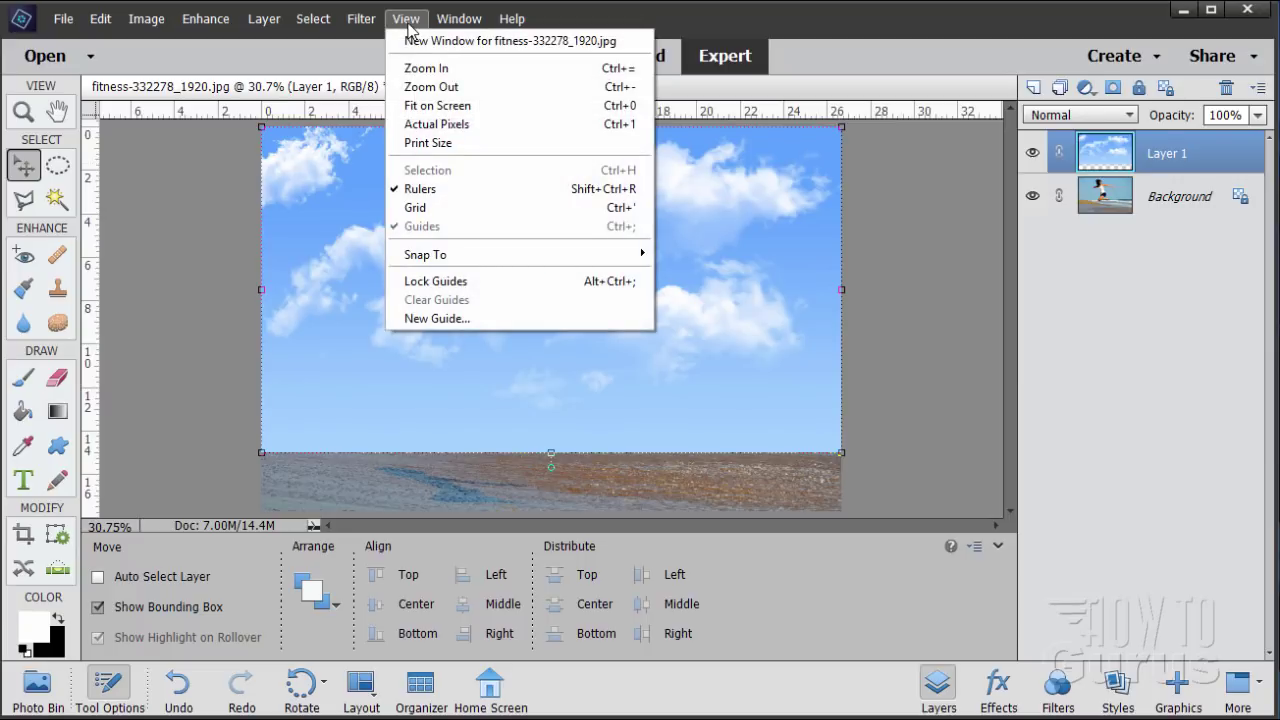
{"action": "mouse_move", "coordinate": [440, 257]}
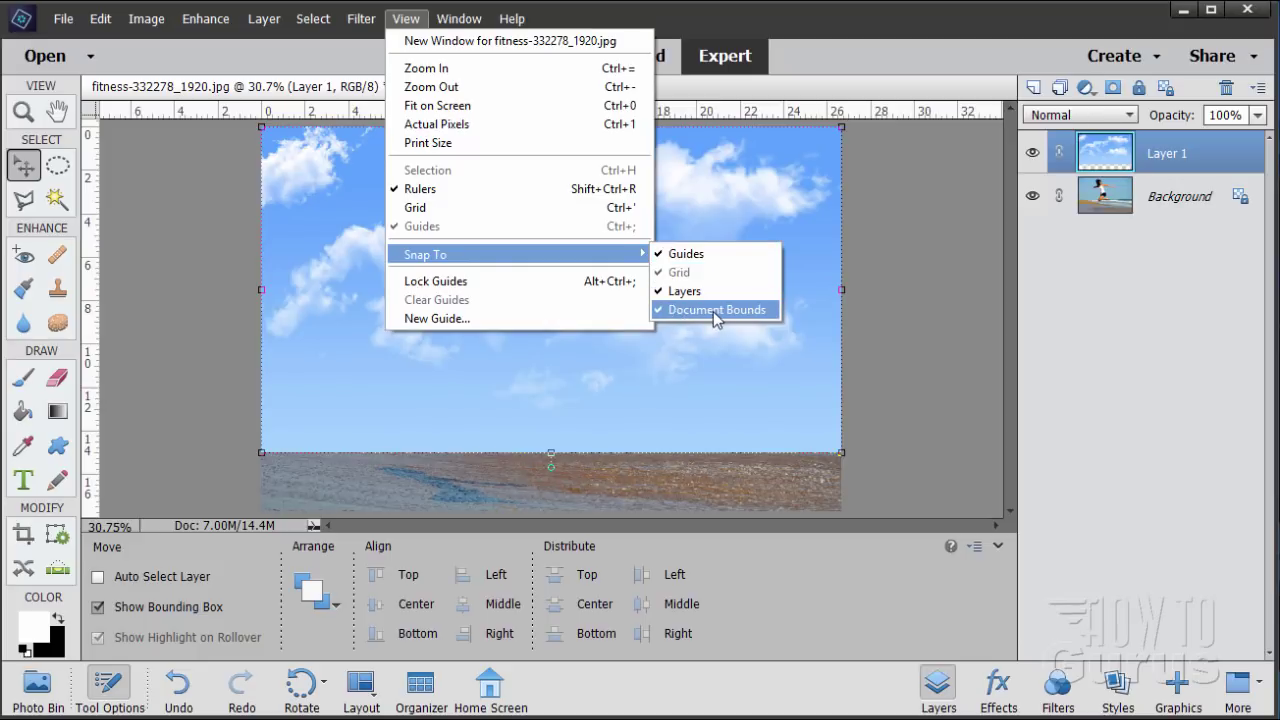
{"action": "left_click", "coordinate": [343, 380]}
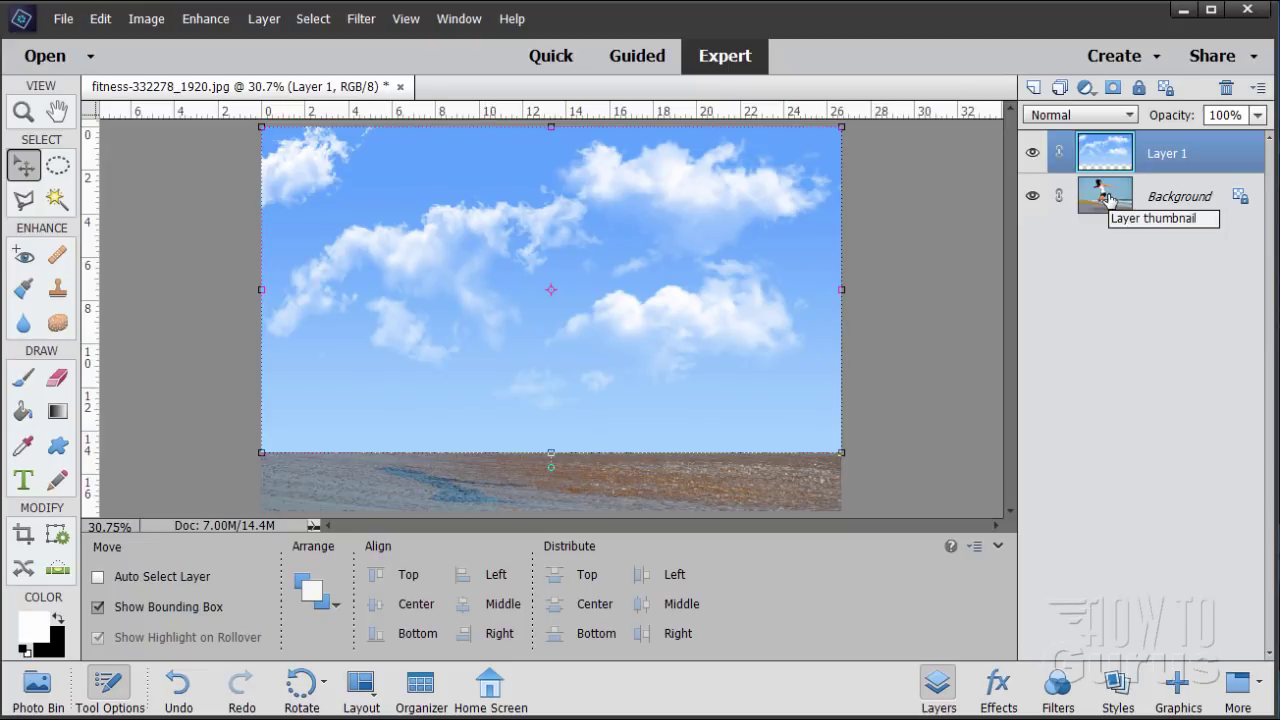
- Squash Layer 1 to 77.41% height so the clouds end at the sea's horizon
{"action": "left_click", "coordinate": [1032, 152]}
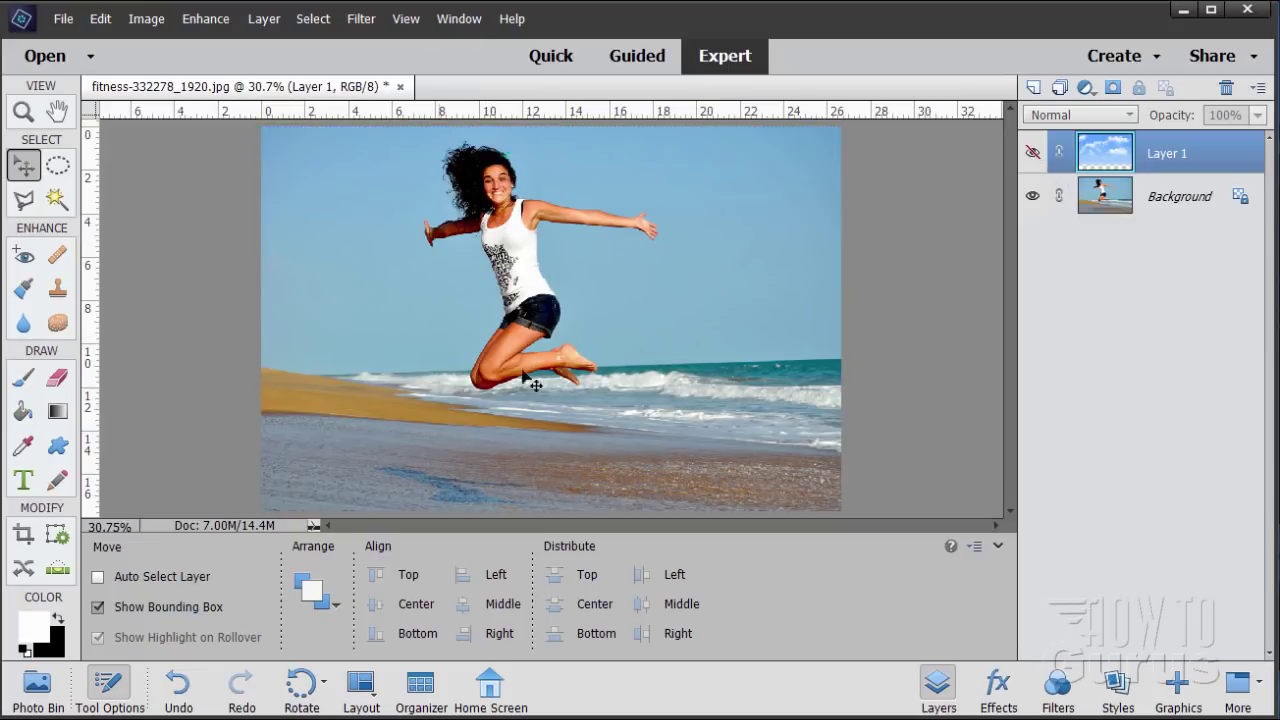
{"action": "left_click", "coordinate": [1032, 155]}
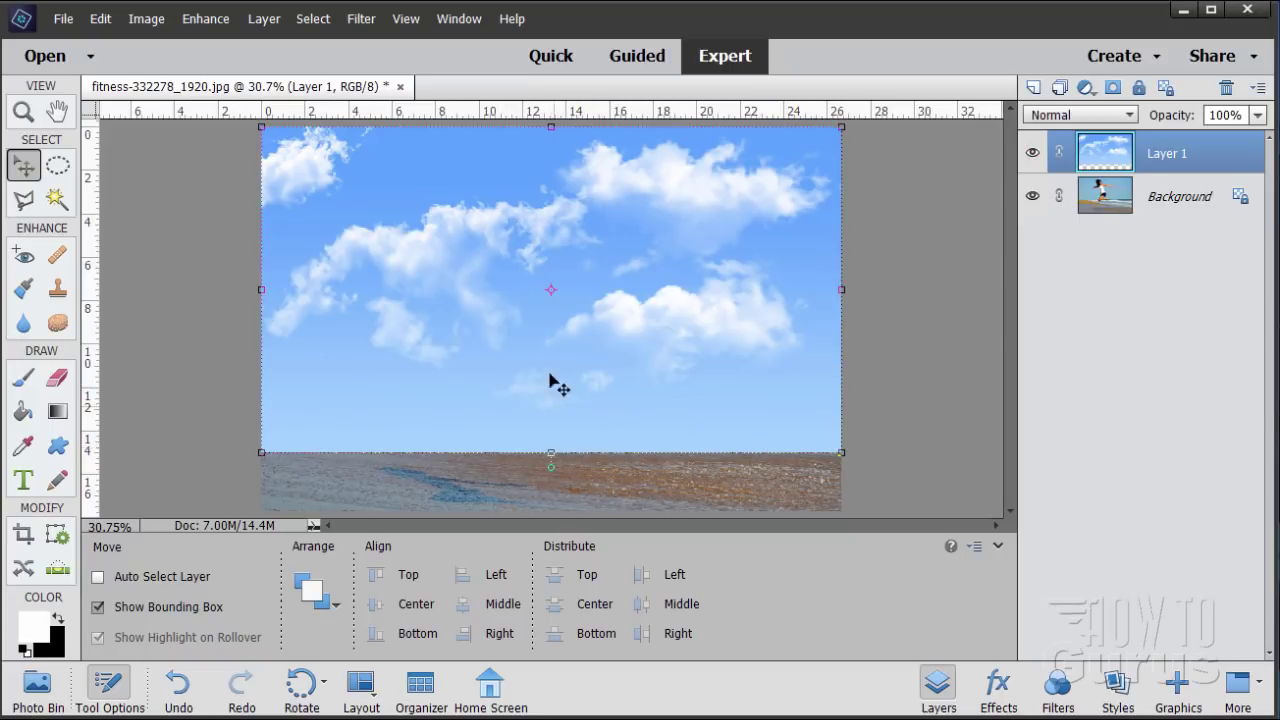
{"action": "left_click_drag", "start_coordinate": [551, 452], "coordinate": [552, 380]}
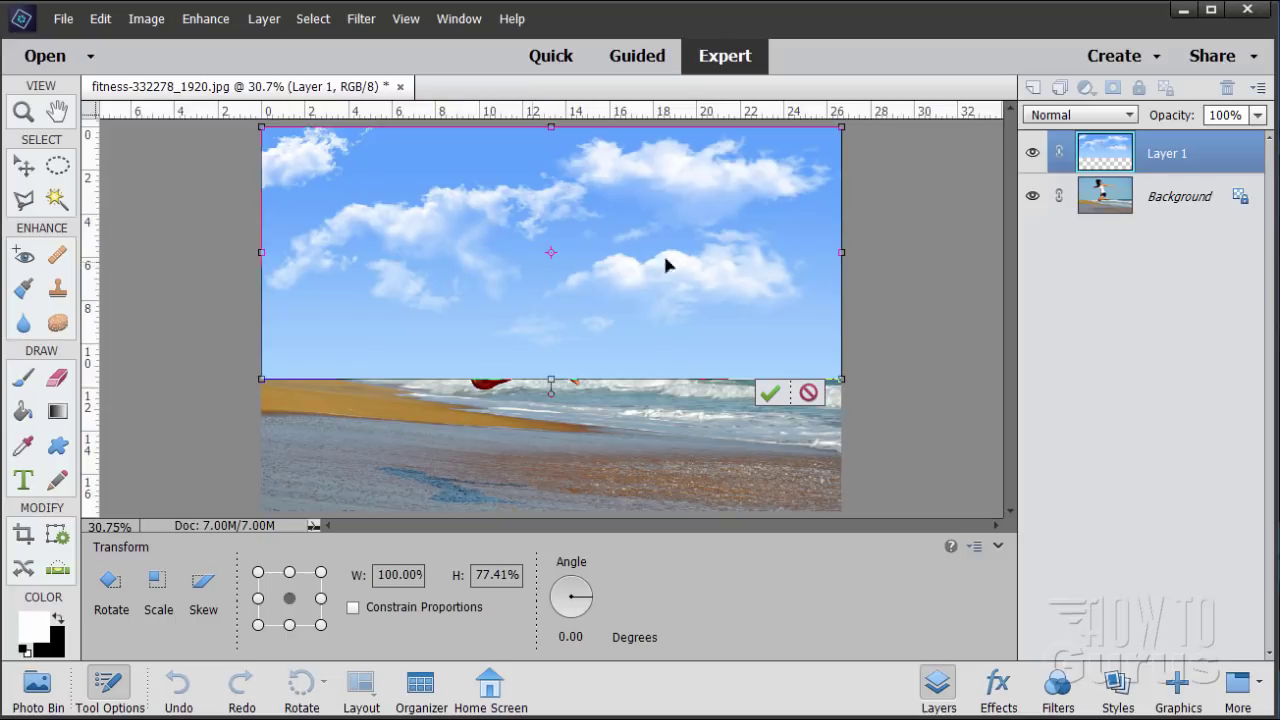
{"action": "left_click", "coordinate": [768, 393]}
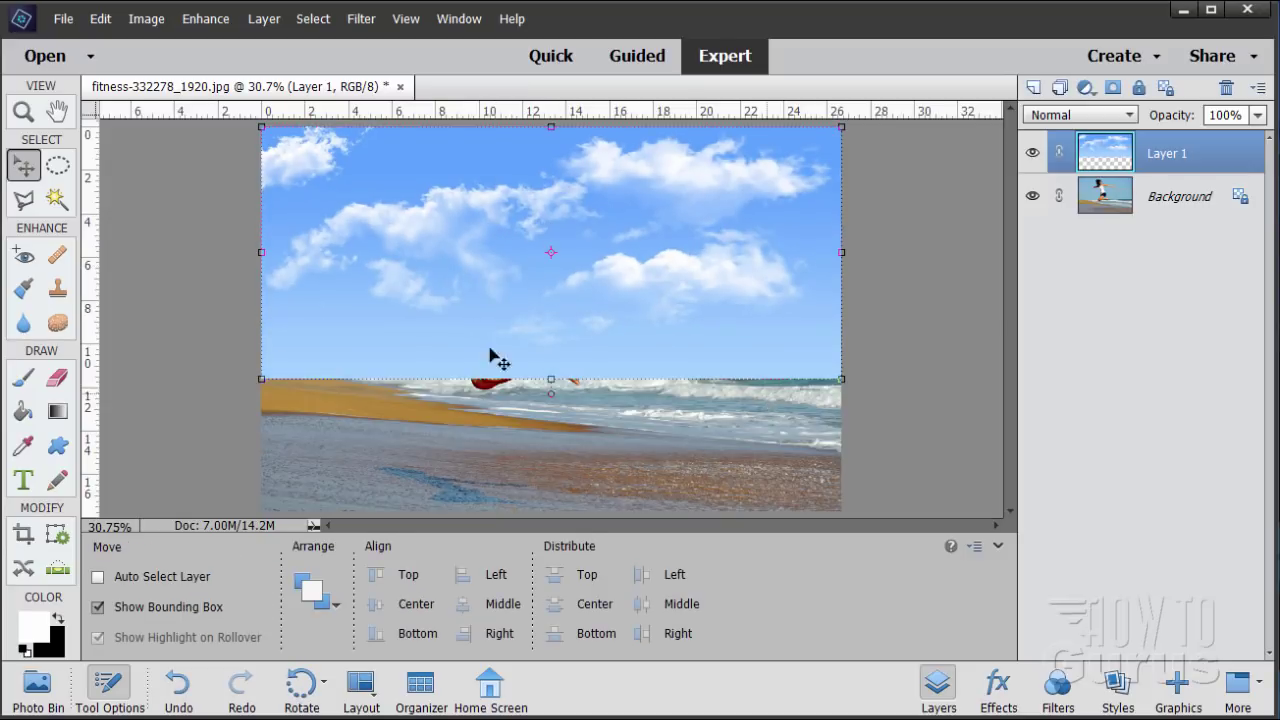
- Duplicate the Background layer and stack Background copy above the cloud Layer 1
{"action": "left_click", "coordinate": [1098, 203]}
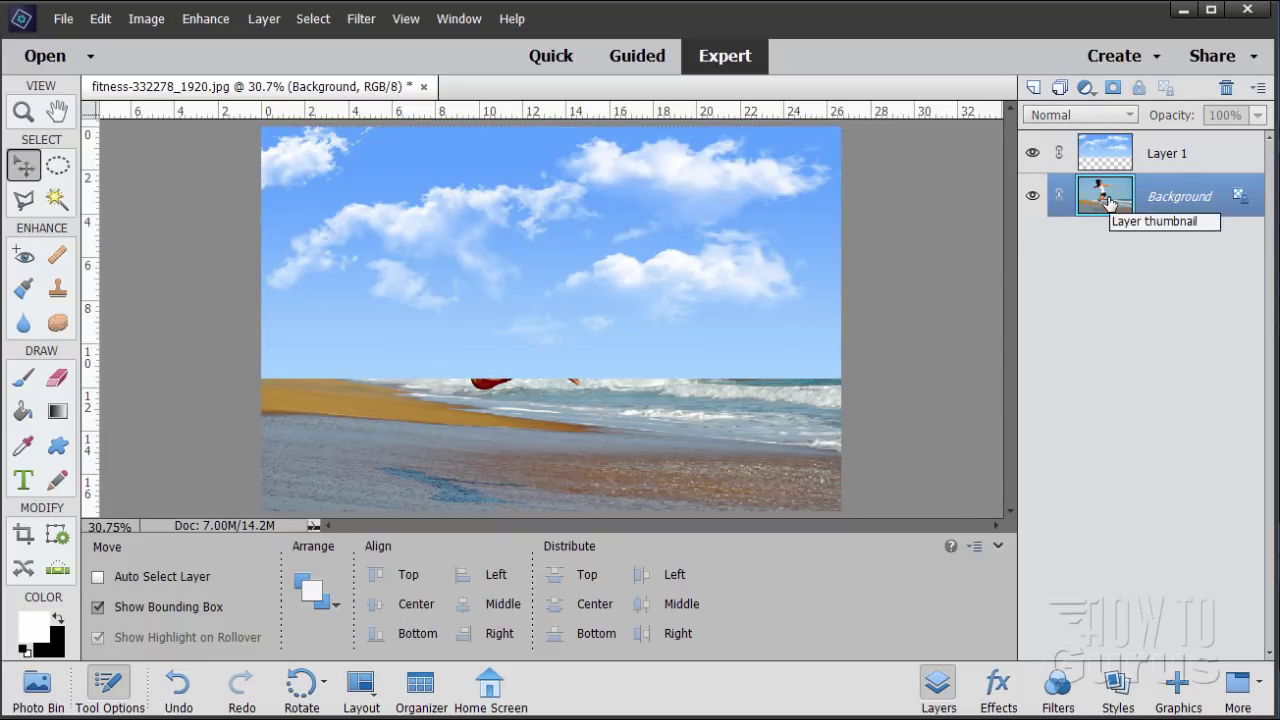
{"action": "left_click_drag", "start_coordinate": [1108, 203], "coordinate": [1034, 88]}
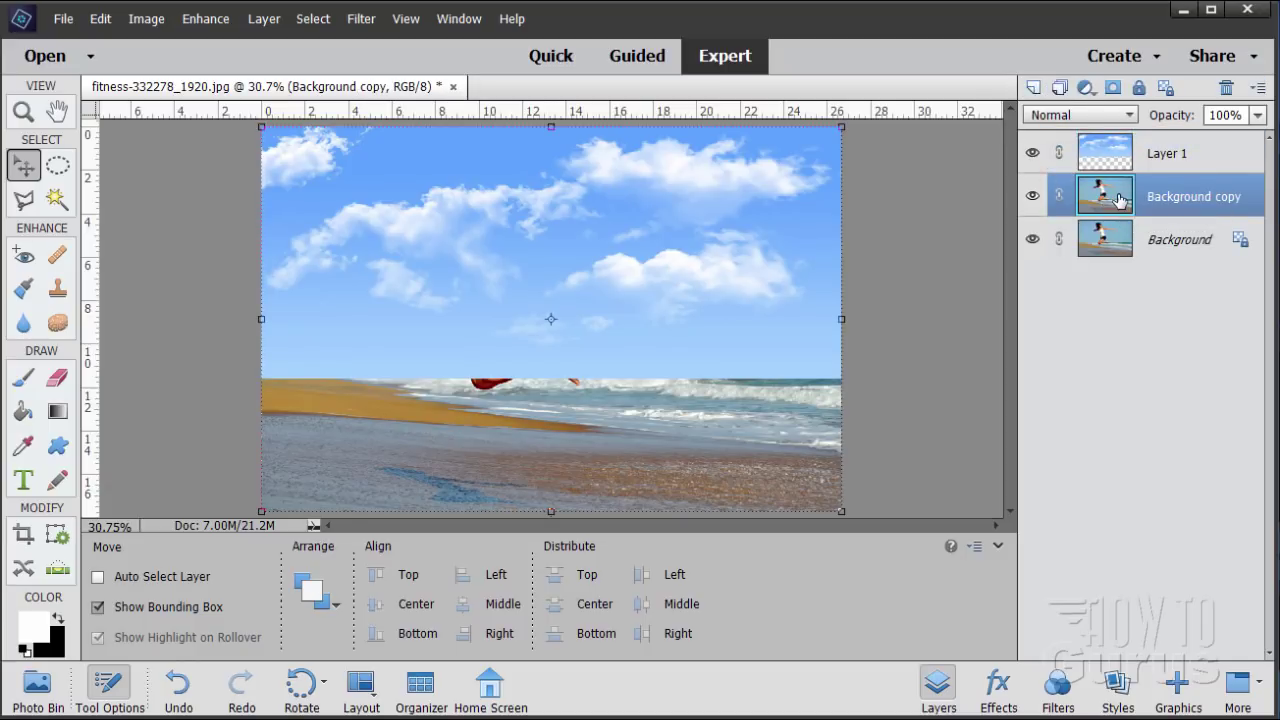
{"action": "left_click_drag", "start_coordinate": [1118, 200], "coordinate": [1110, 140]}
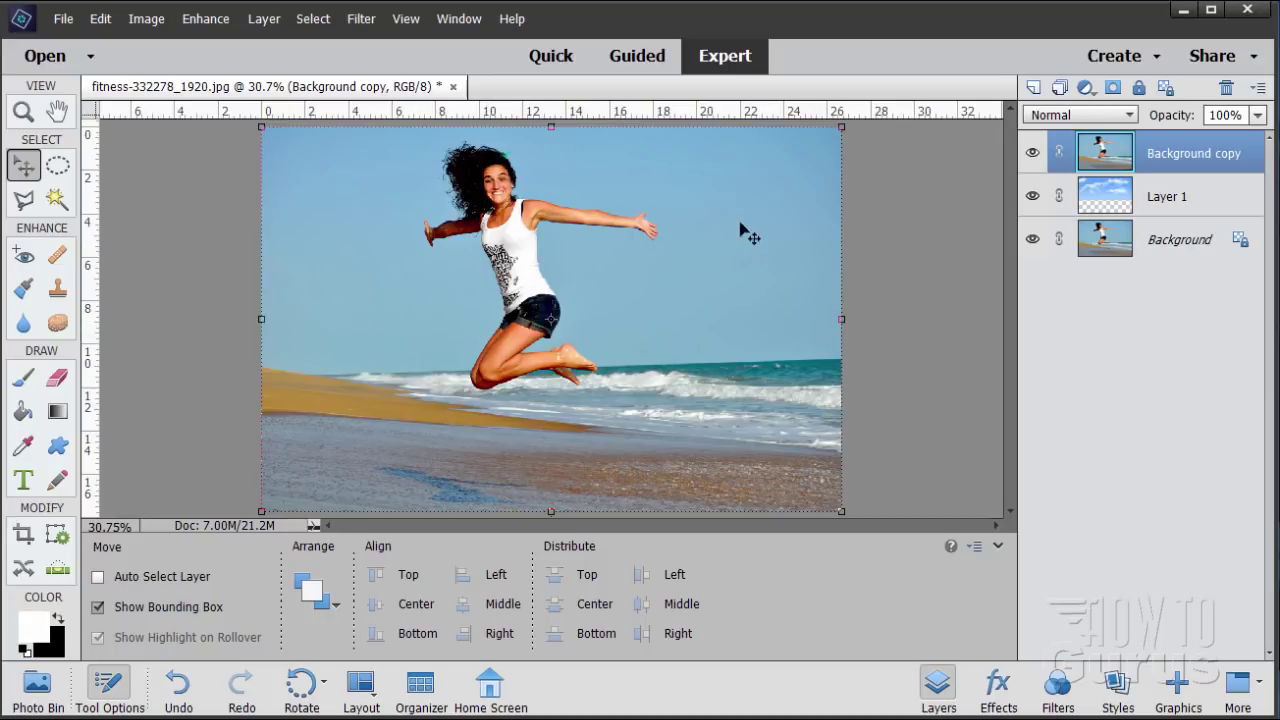
{"action": "left_click", "coordinate": [58, 201]}
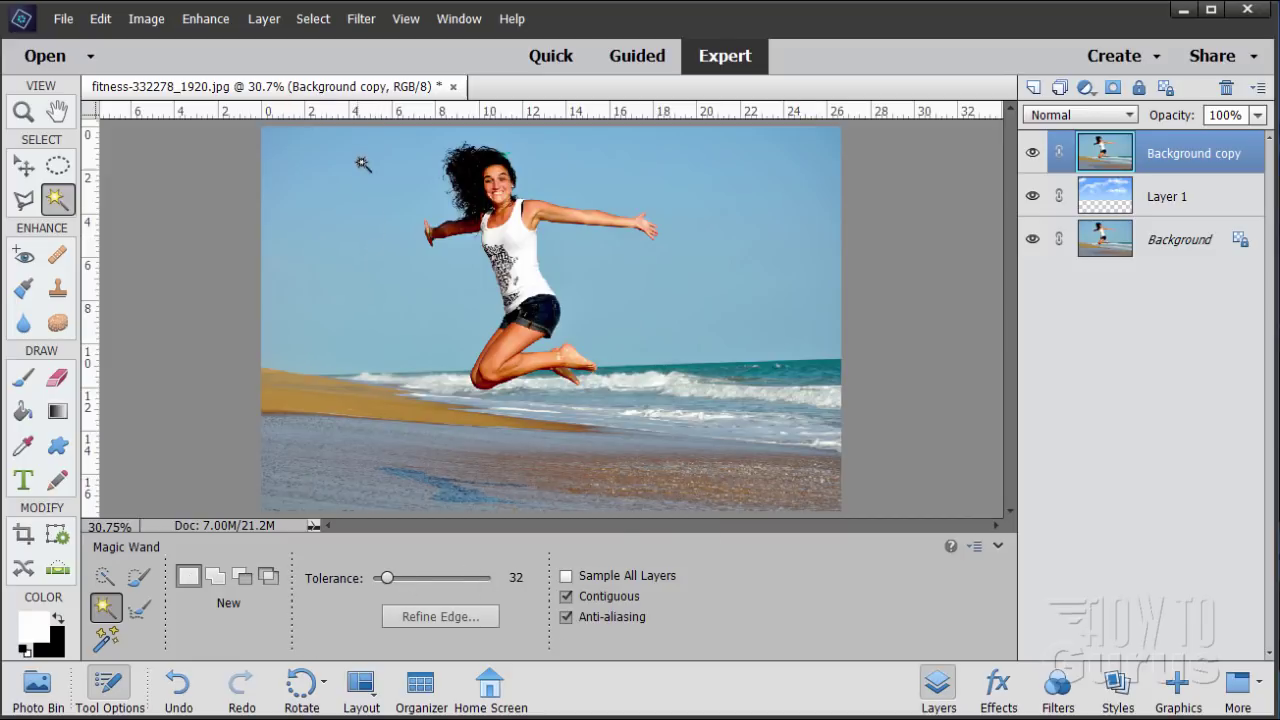
- Select the plain sky with the Magic Wand and invert to the woman and beach
{"action": "left_click", "coordinate": [370, 249]}
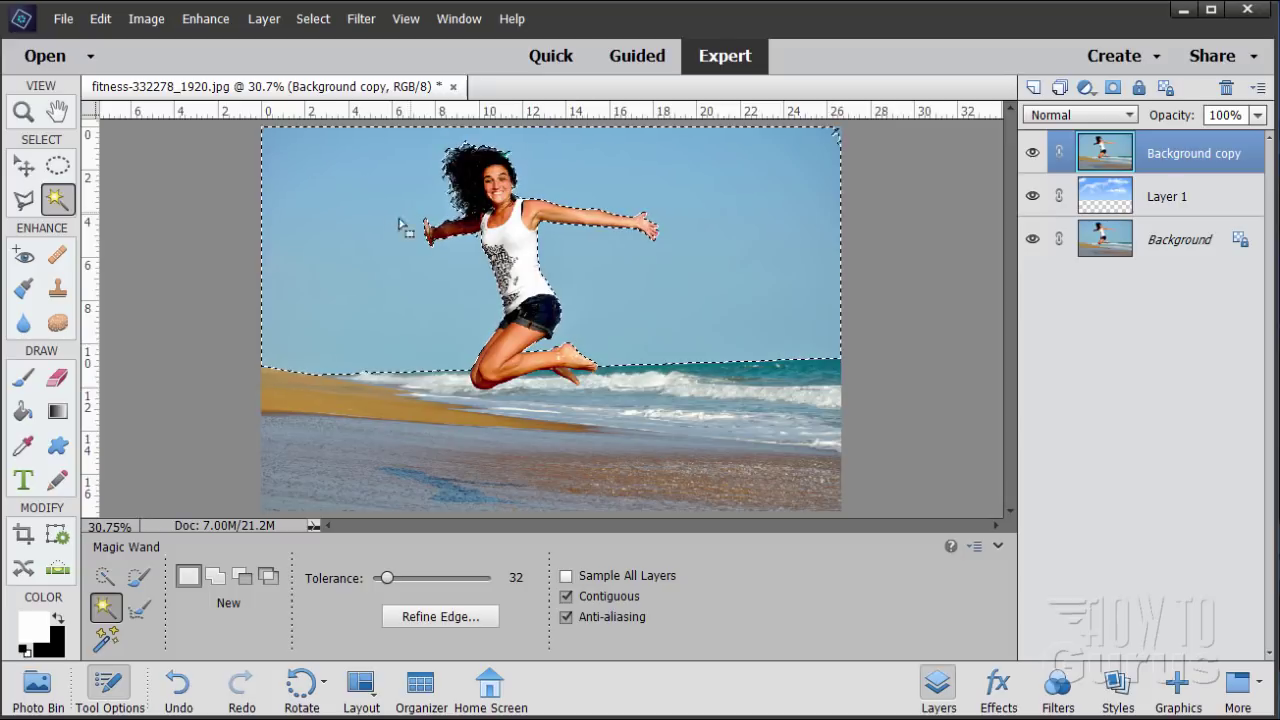
{"action": "left_click", "coordinate": [316, 19]}
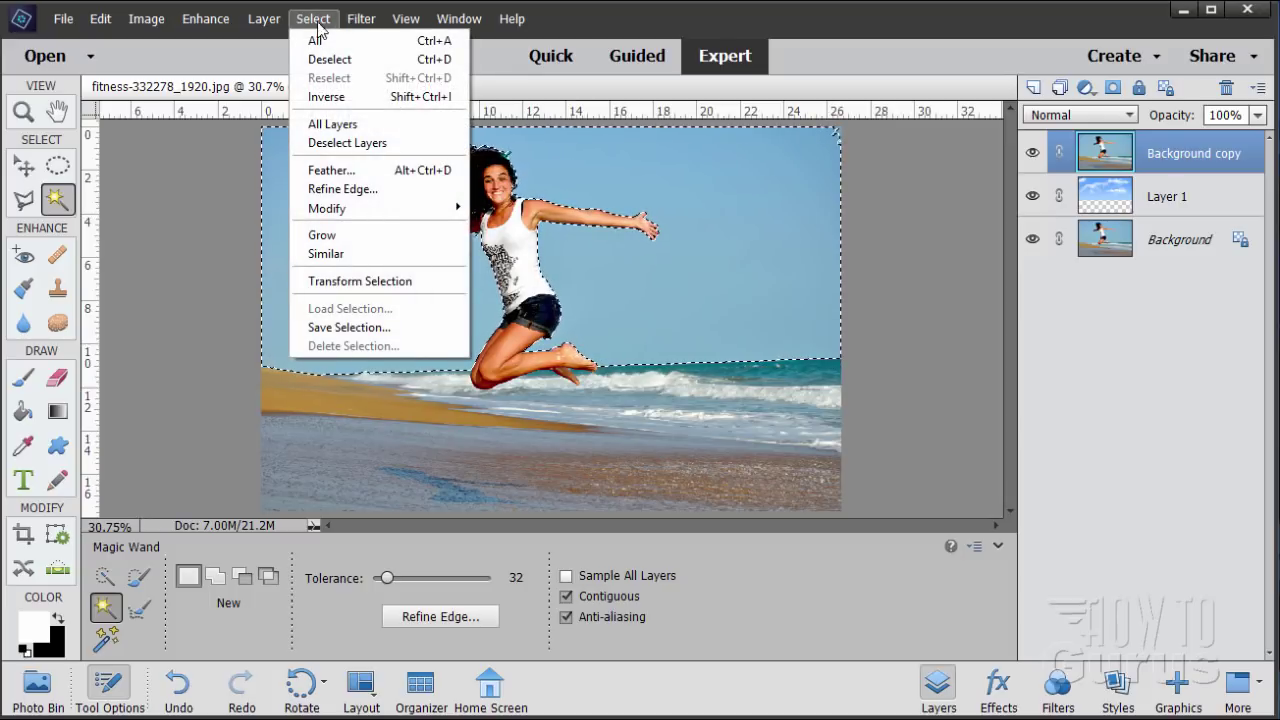
{"action": "left_click", "coordinate": [328, 97]}
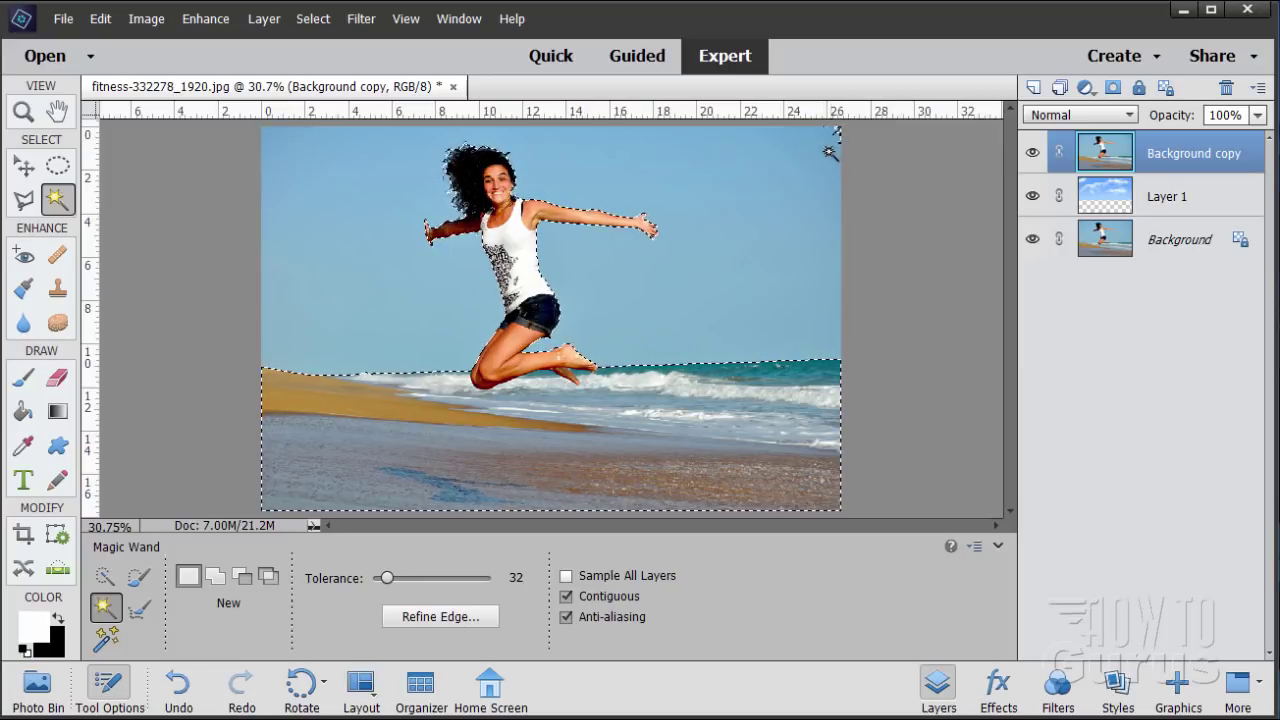
- Subtract the leftover top-right sky corner from the selection with the Lasso in Subtract mode
{"action": "left_click", "coordinate": [241, 576]}
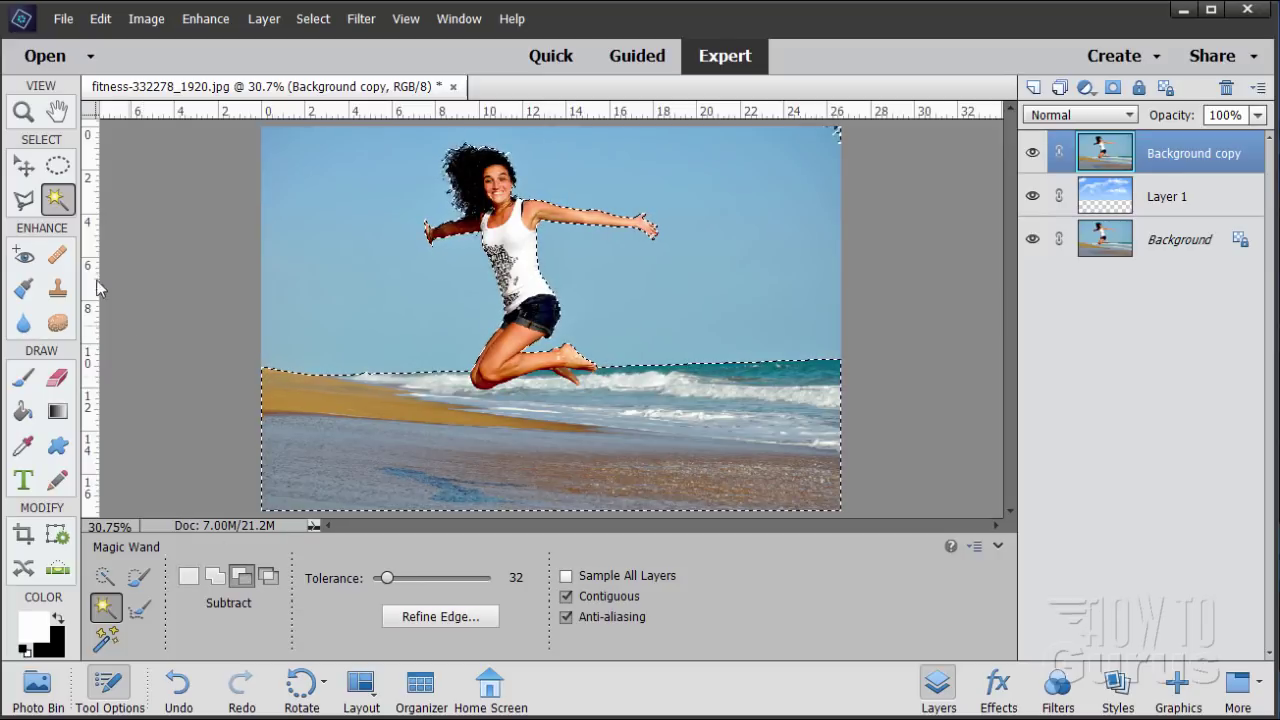
{"action": "left_click", "coordinate": [25, 202]}
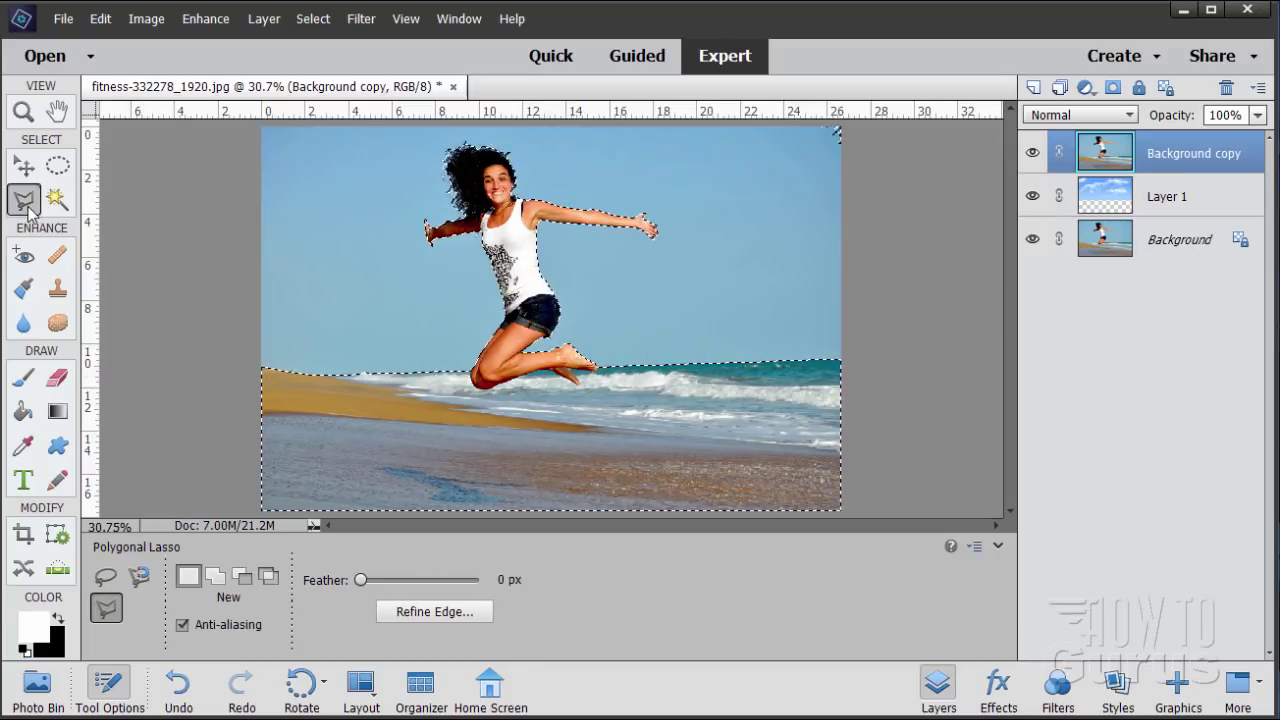
{"action": "left_click", "coordinate": [105, 576]}
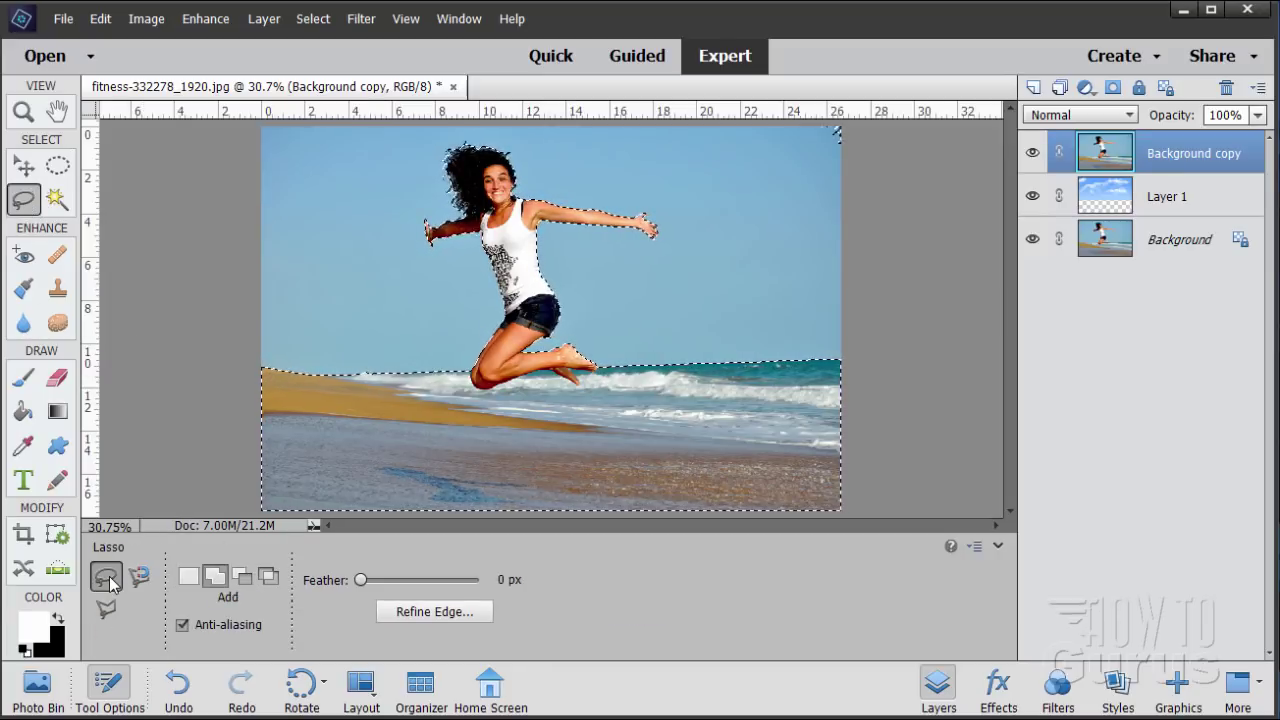
{"action": "left_click", "coordinate": [246, 586]}
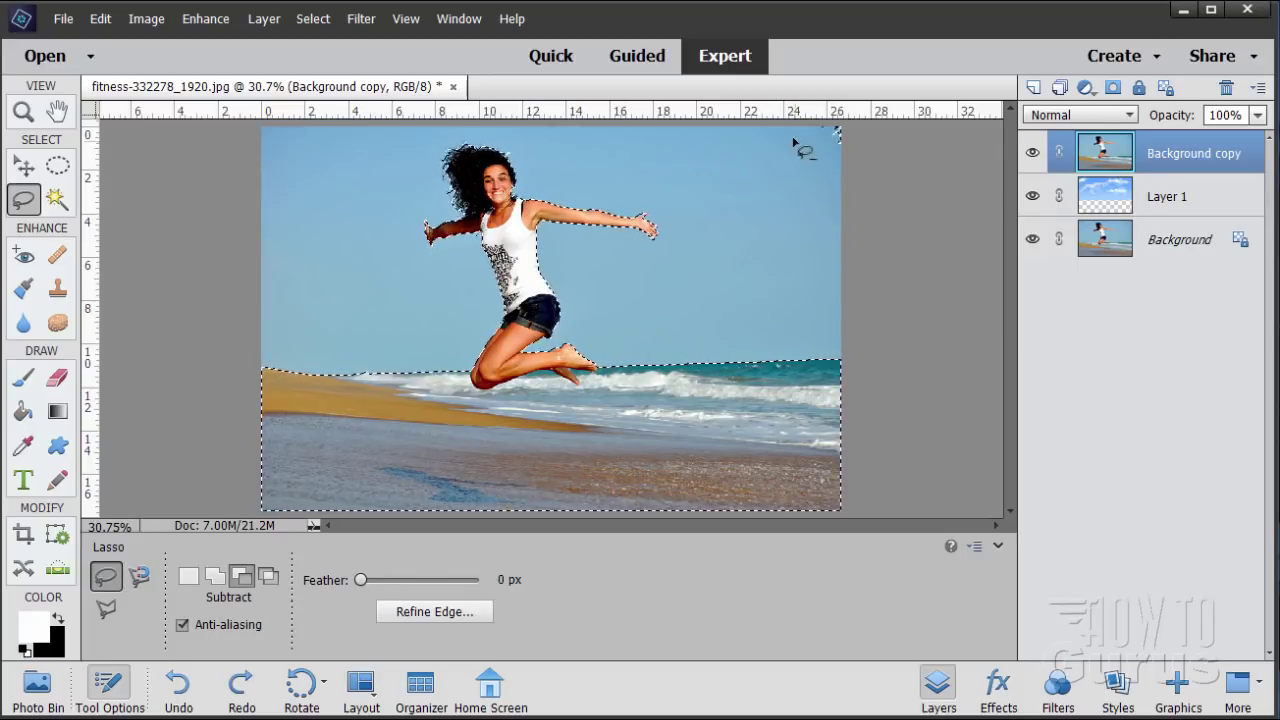
{"action": "mouse_move", "coordinate": [800, 149]}
{"action": "left_mouse_down"}
{"action": "mouse_move", "coordinate": [848, 186]}
{"action": "mouse_move", "coordinate": [900, 133]}
{"action": "mouse_move", "coordinate": [882, 117]}
{"action": "mouse_move", "coordinate": [831, 122]}
{"action": "mouse_move", "coordinate": [790, 178]}
{"action": "left_mouse_up"}
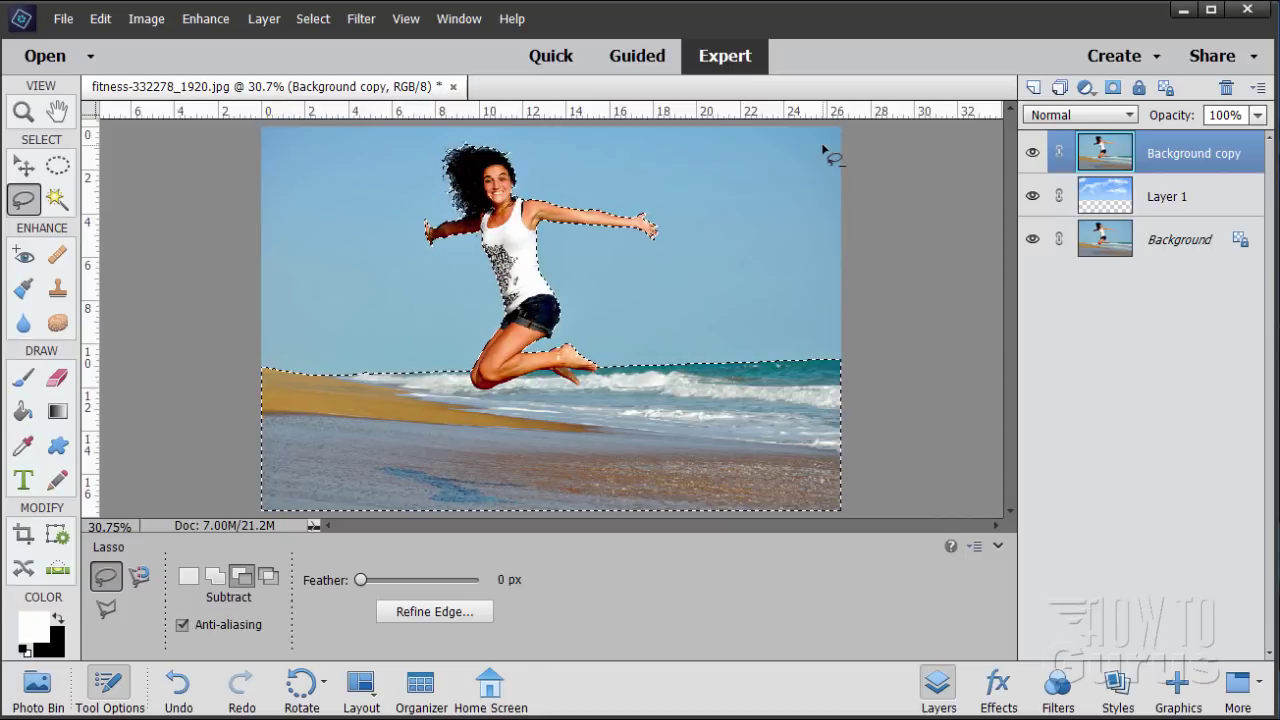
{"action": "left_click", "coordinate": [25, 167]}
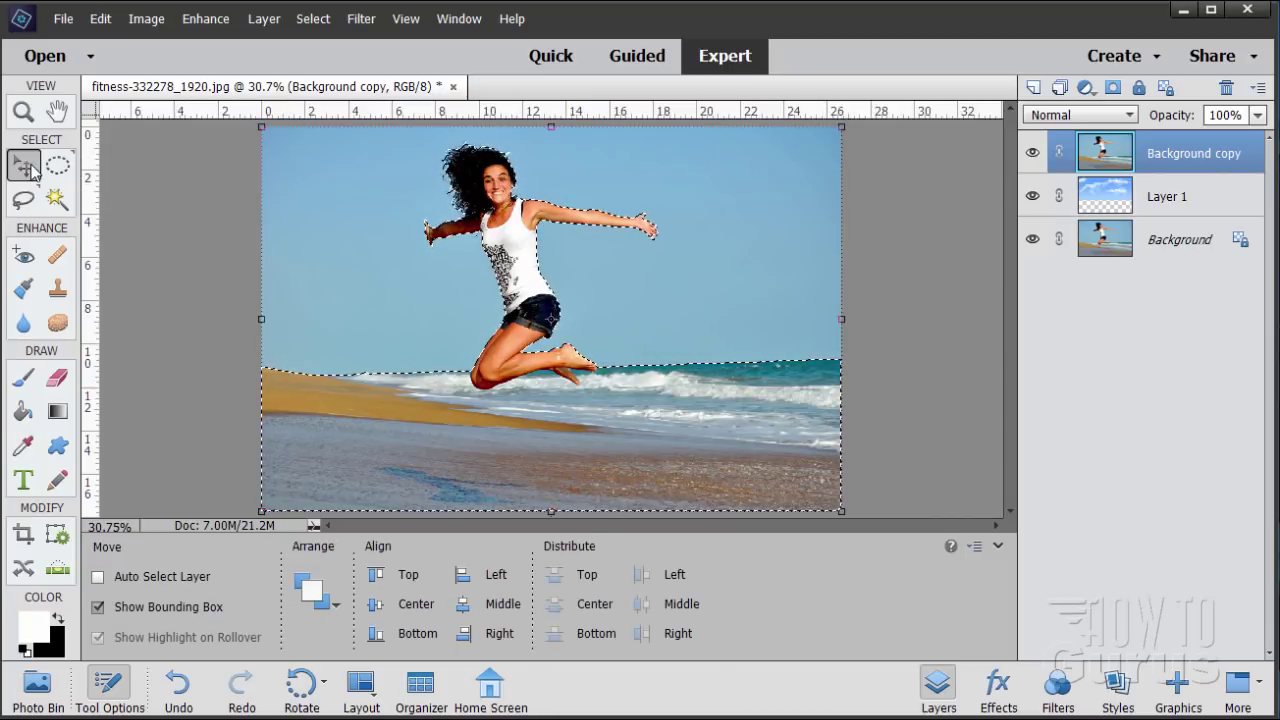
- Add a layer mask to Background copy from the woman-and-beach selection
{"action": "left_click", "coordinate": [1113, 90]}
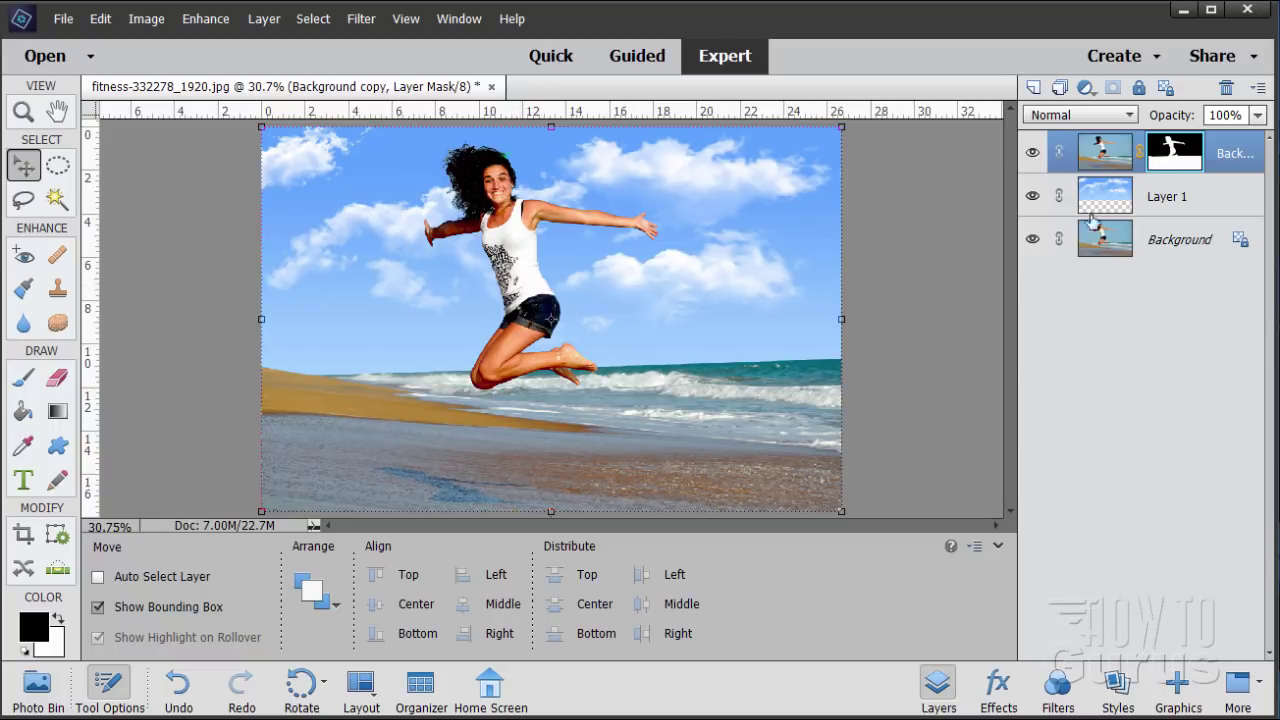
- Select cloud Layer 1 and preview Multiply, burn, Lighten and dodge blend modes
{"action": "left_click", "coordinate": [1112, 196]}
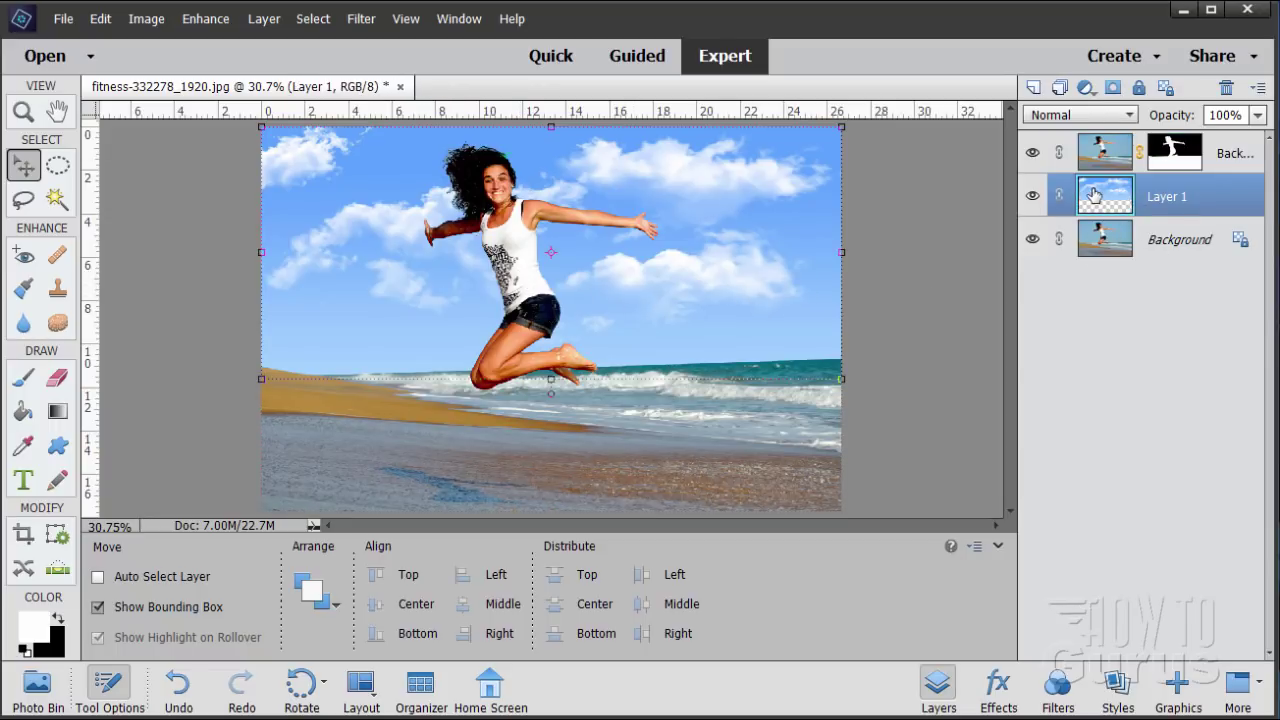
{"action": "left_click", "coordinate": [1077, 117]}
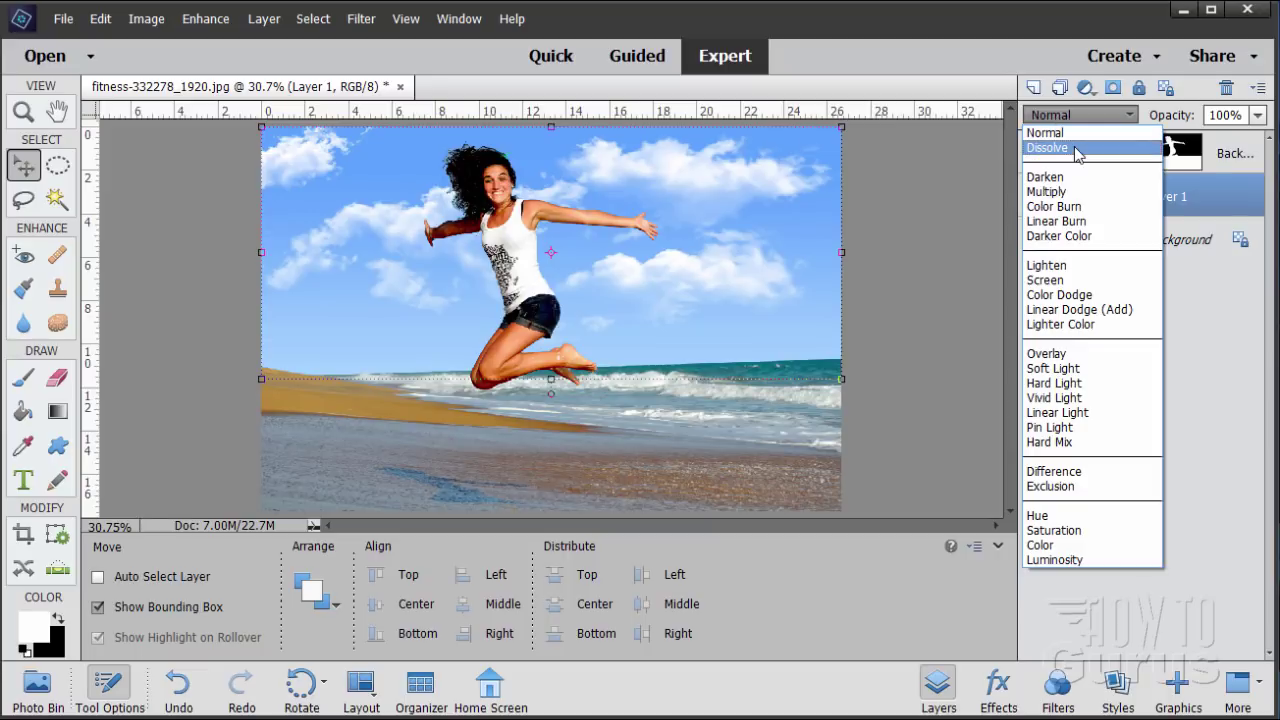
{"action": "left_click", "coordinate": [1064, 126]}
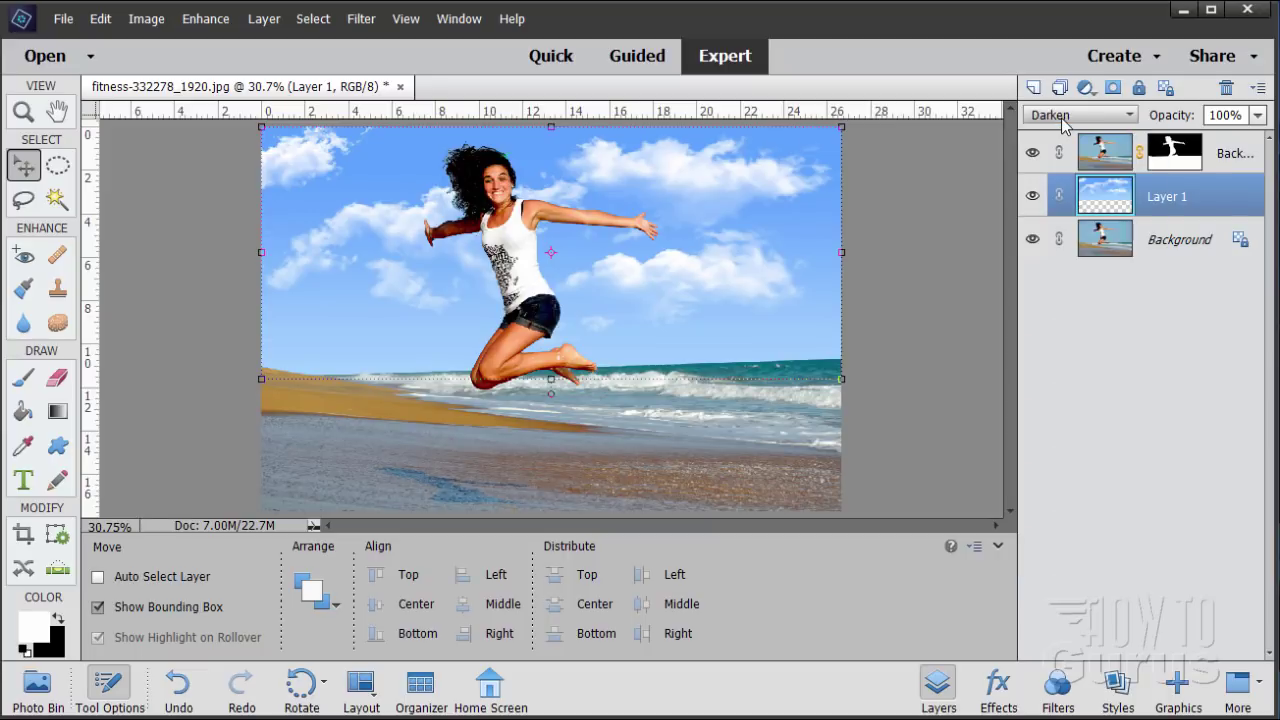
{"action": "key", "text": "Down"}
{"action": "key", "text": "Down"}
{"action": "key", "text": "Down"}
{"action": "key", "text": "Up"}
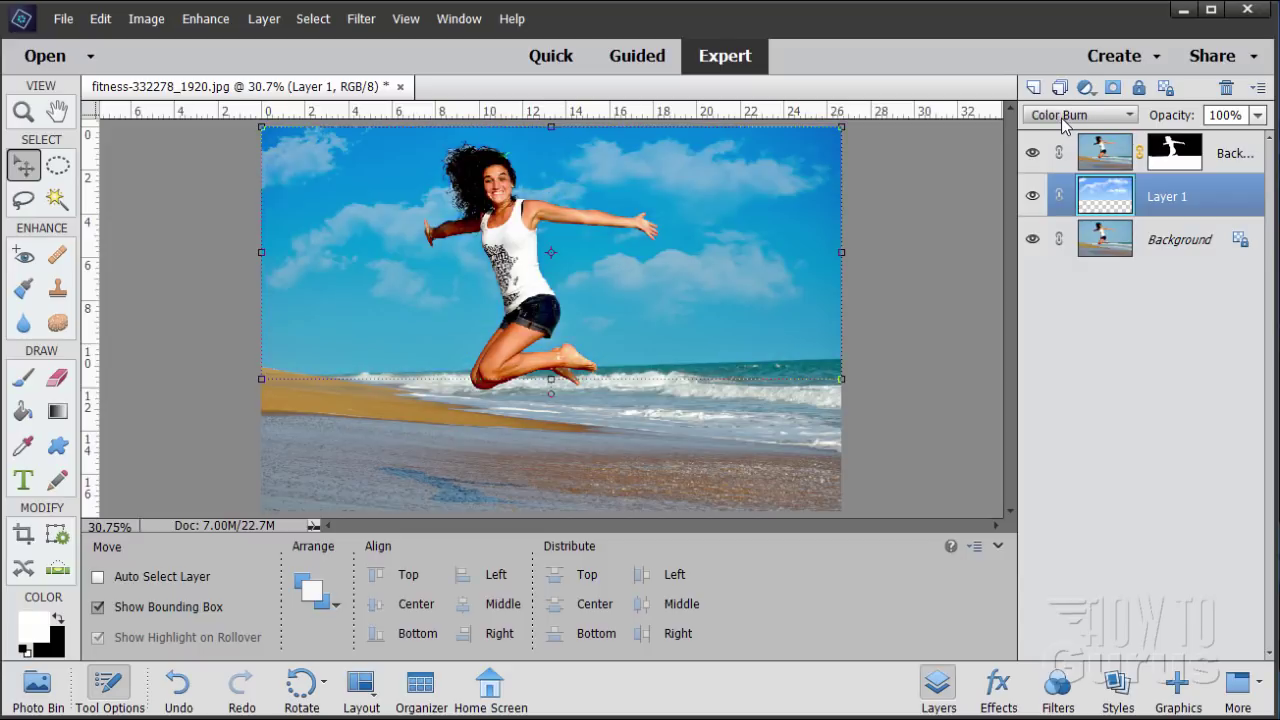
{"action": "key", "text": "Down"}
{"action": "key", "text": "Down"}
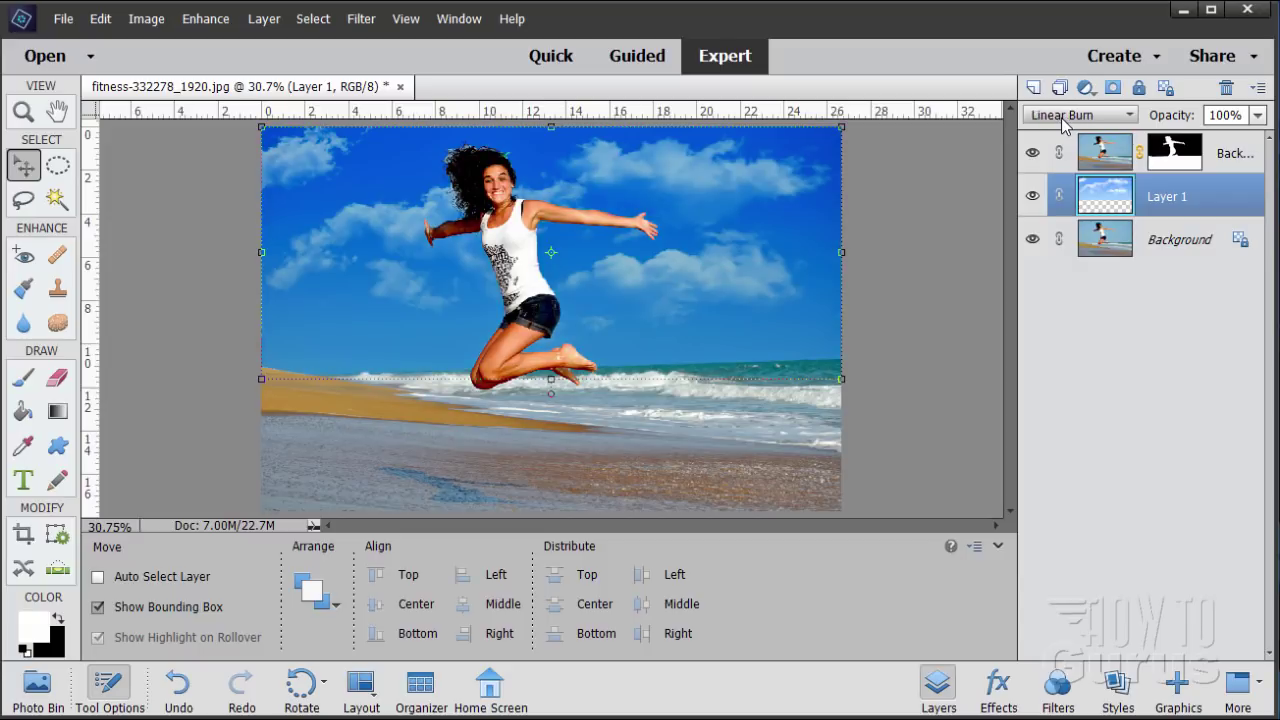
{"action": "key", "text": "Down"}
{"action": "key", "text": "Down"}
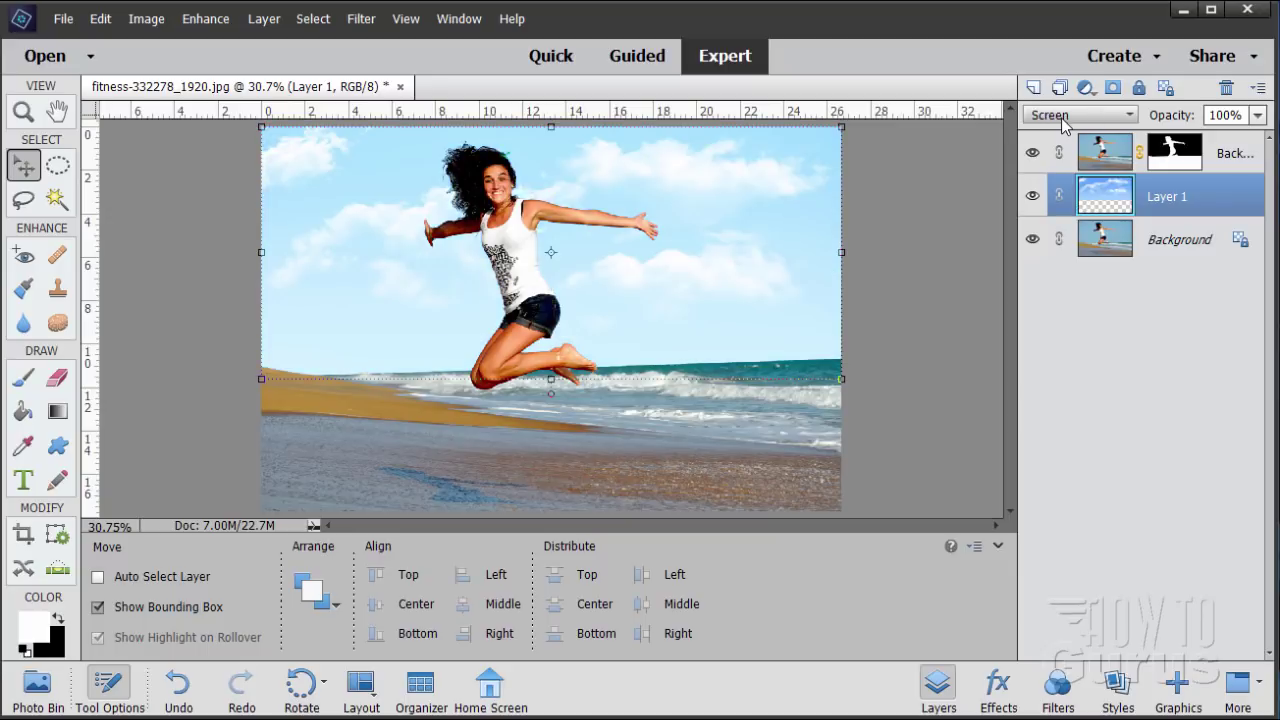
{"action": "key", "text": "Down"}
{"action": "key", "text": "Down"}
{"action": "key", "text": "Down"}
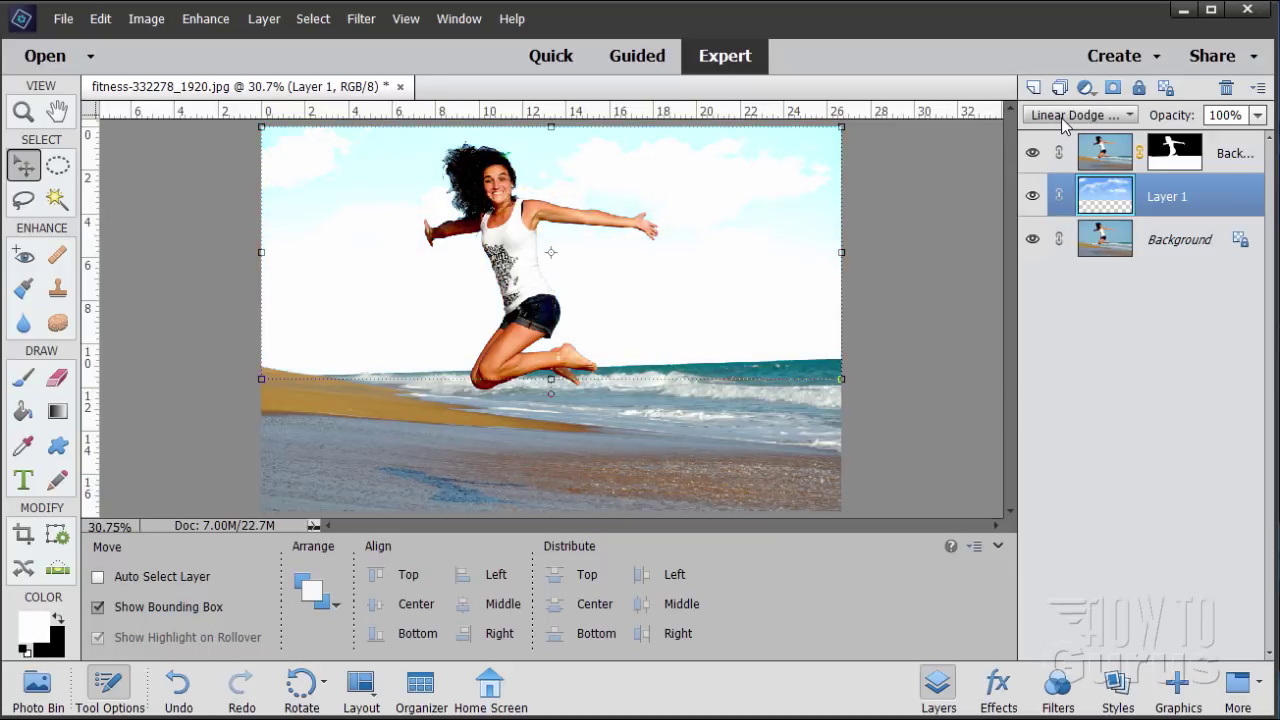
{"action": "key", "text": "Down"}
{"action": "key", "text": "Down"}
{"action": "key", "text": "Down"}
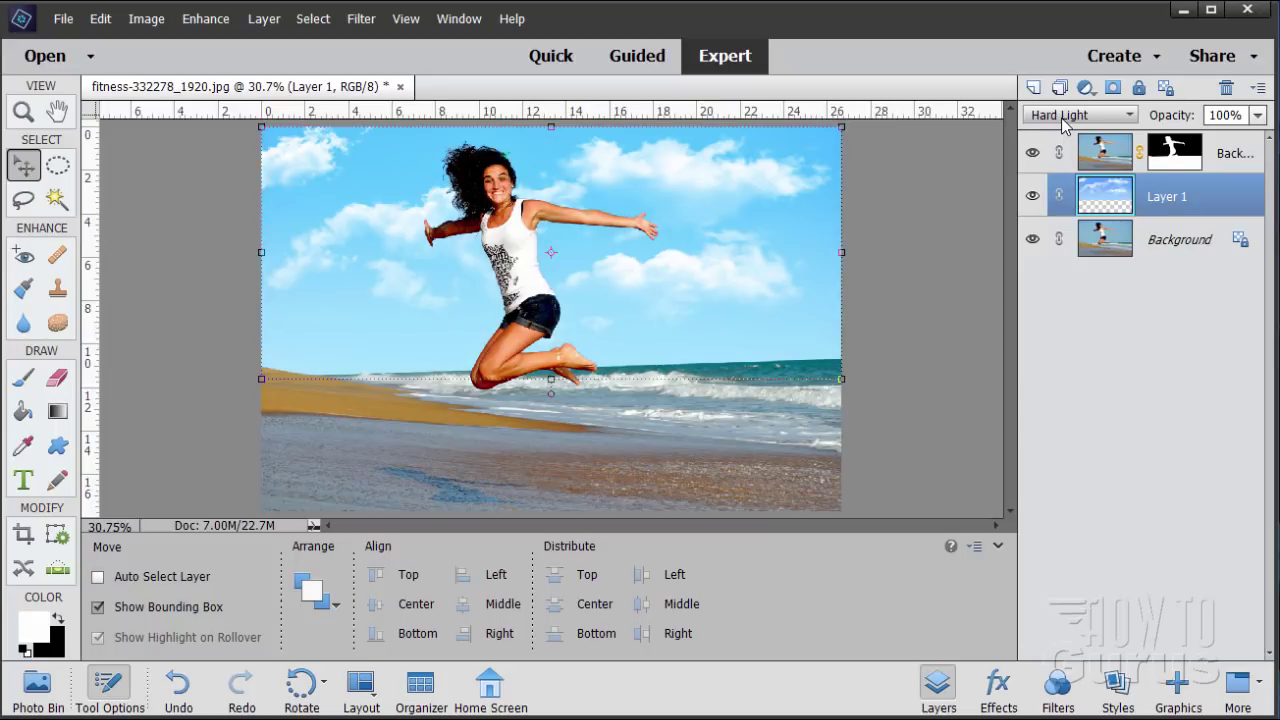
- Try Overlay on the cloud layer, then set it back to Hard Light
{"action": "left_click", "coordinate": [1063, 123]}
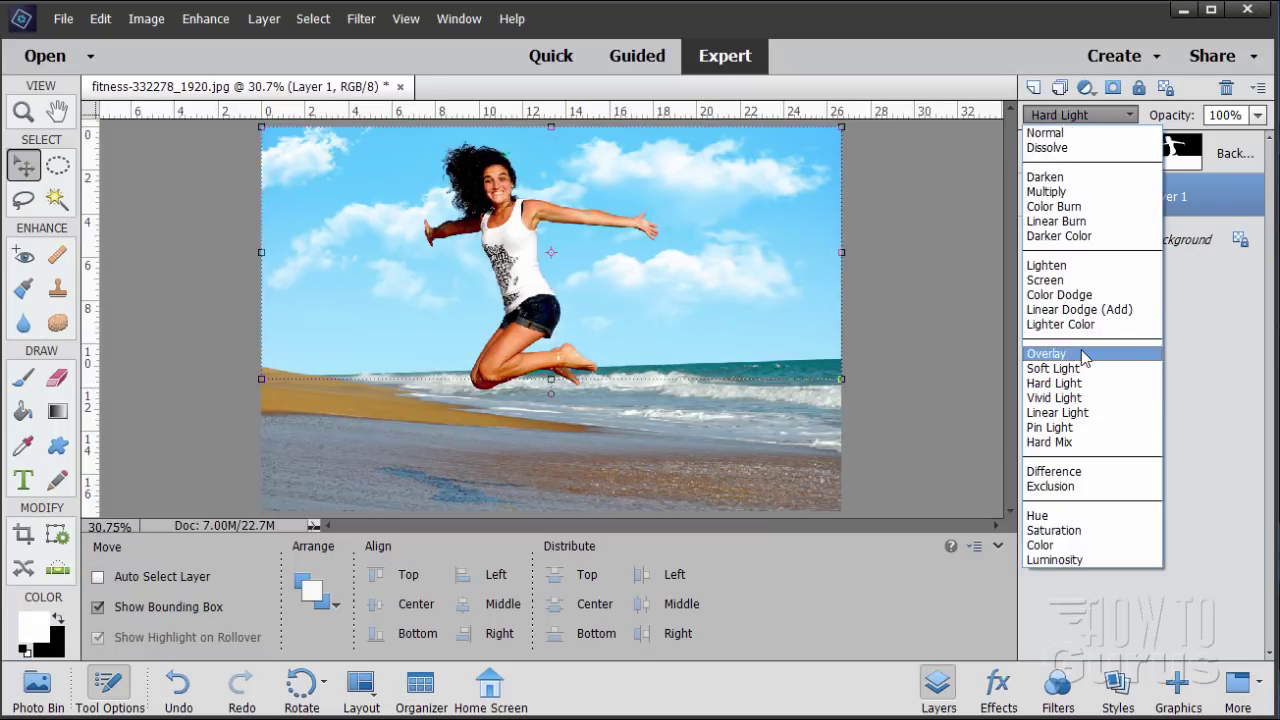
{"action": "left_click", "coordinate": [1083, 355]}
{"action": "left_click", "coordinate": [1075, 117]}
{"action": "left_click", "coordinate": [1078, 384]}
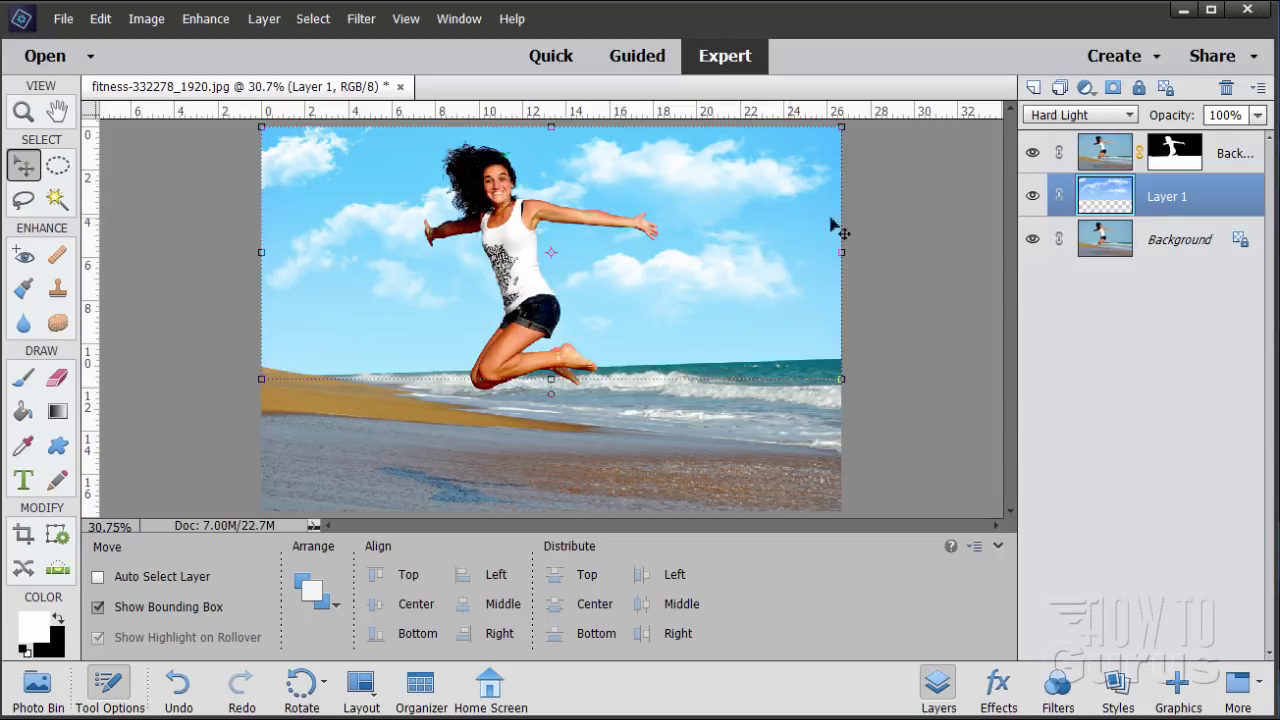
- Drag cloud Layer 1's Opacity slider down to 68%
{"action": "left_click", "coordinate": [1258, 115]}
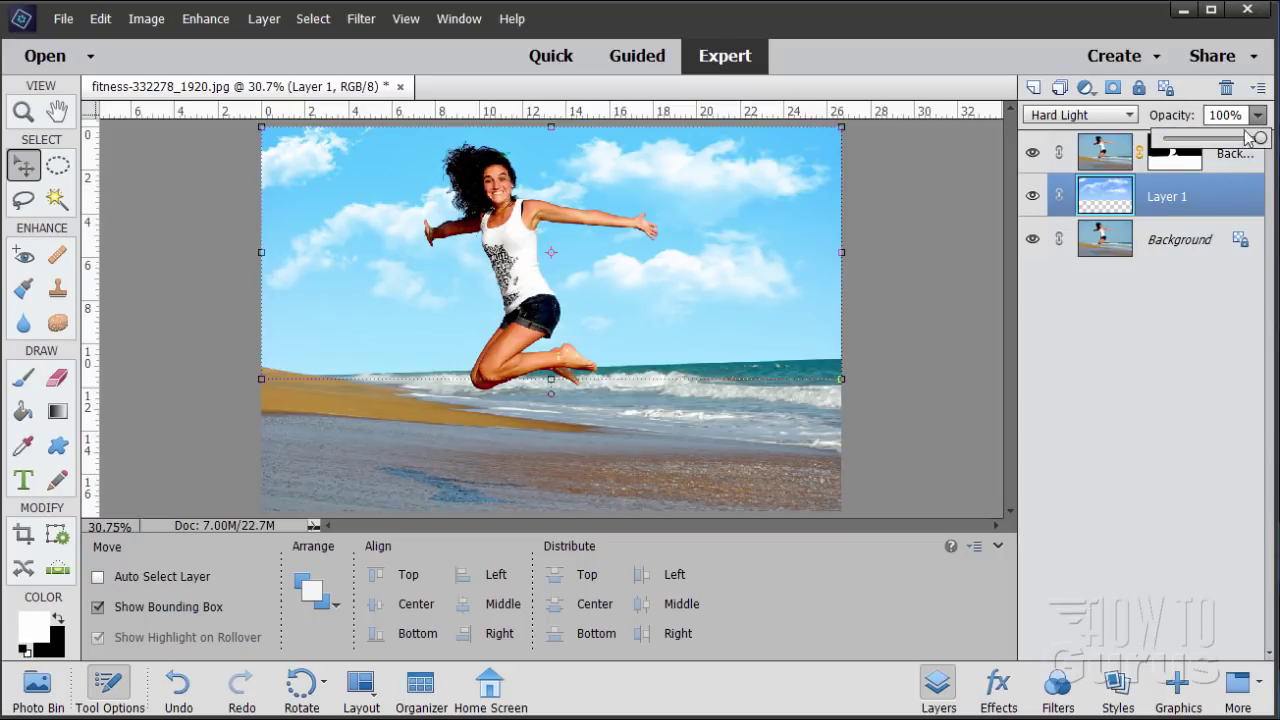
{"action": "left_click", "coordinate": [1231, 139]}
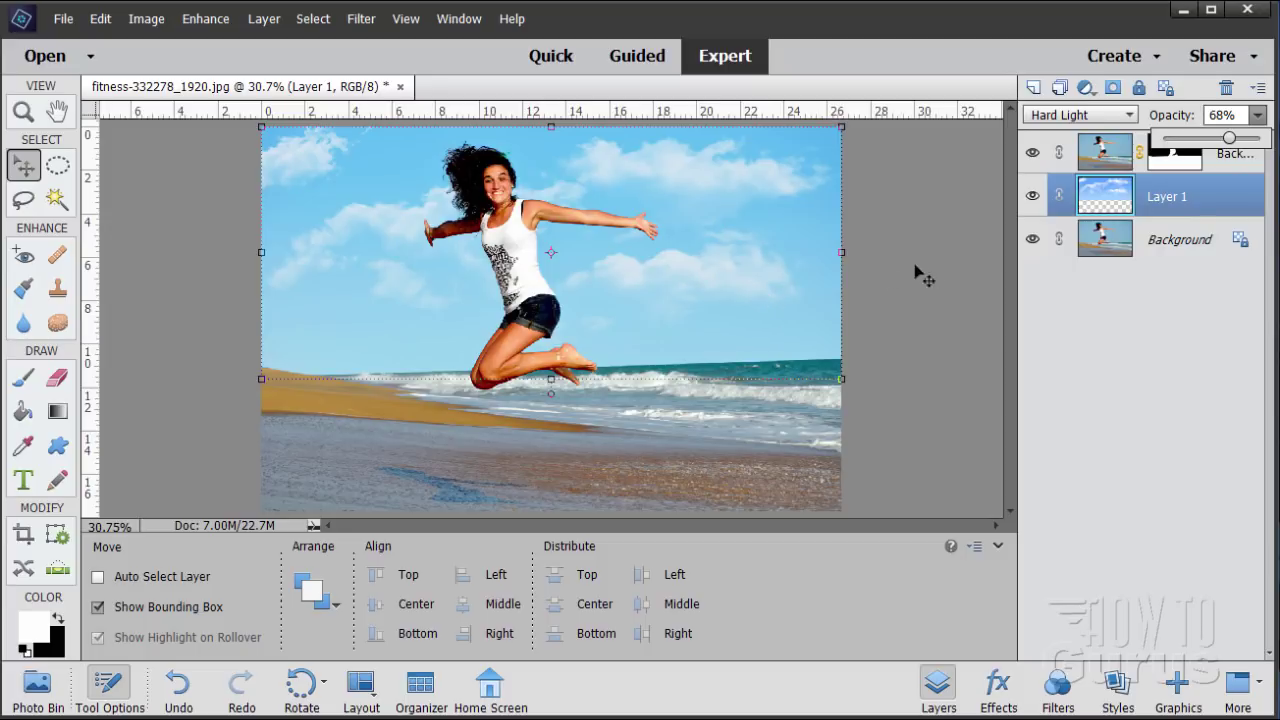
{"action": "left_click", "coordinate": [1046, 290]}
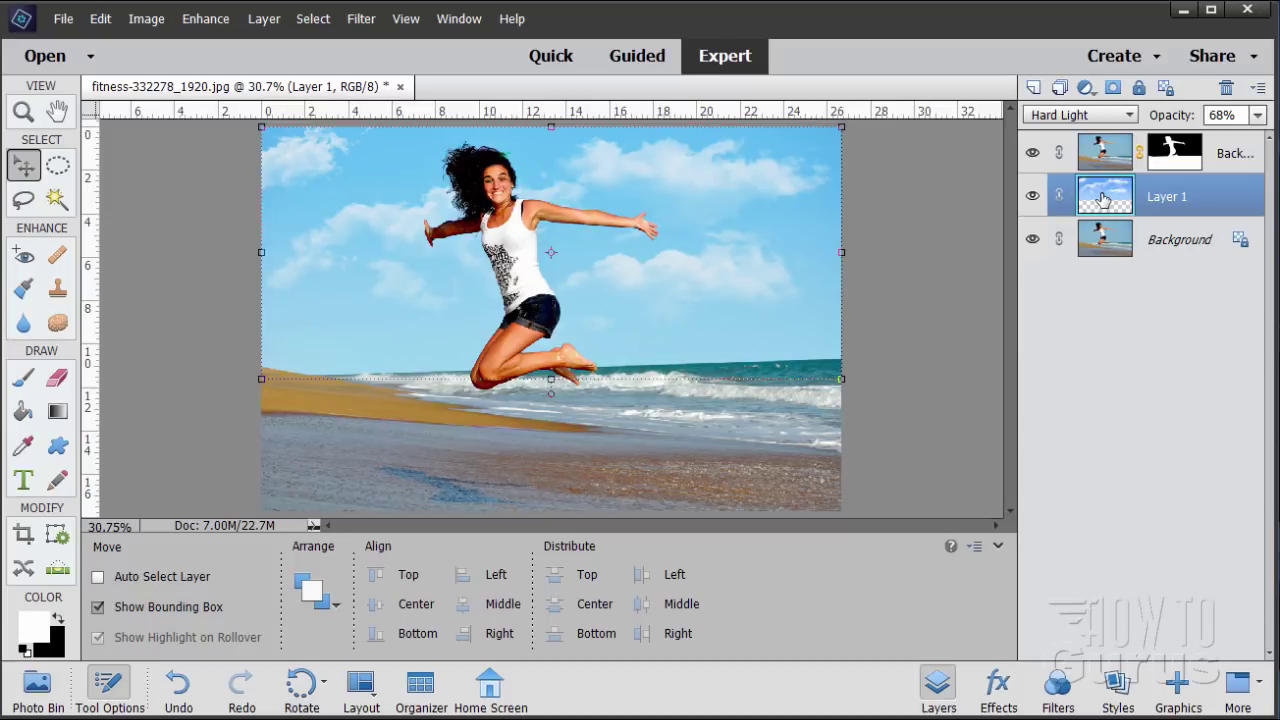
- Add a white layer mask to Layer 1, set black foreground and white background, and choose the Gradient tool
{"action": "left_click", "coordinate": [1112, 89]}
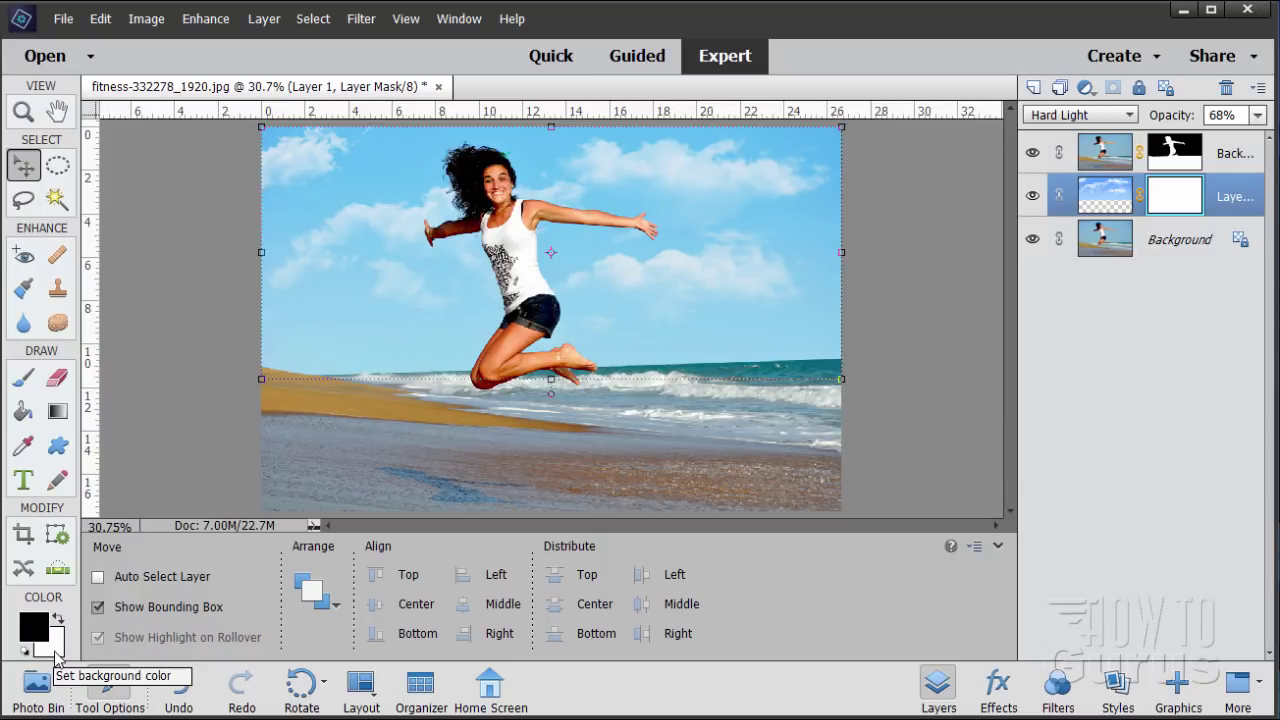
{"action": "key", "text": "x"}
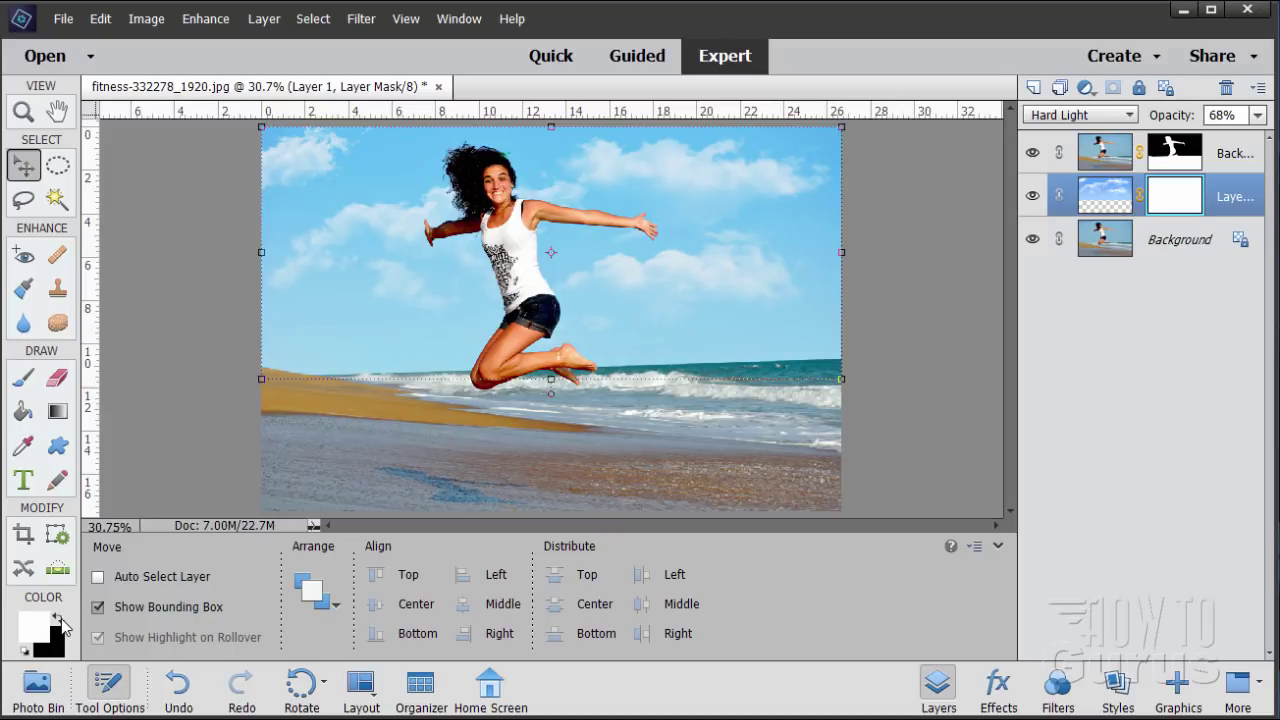
{"action": "left_click", "coordinate": [60, 618]}
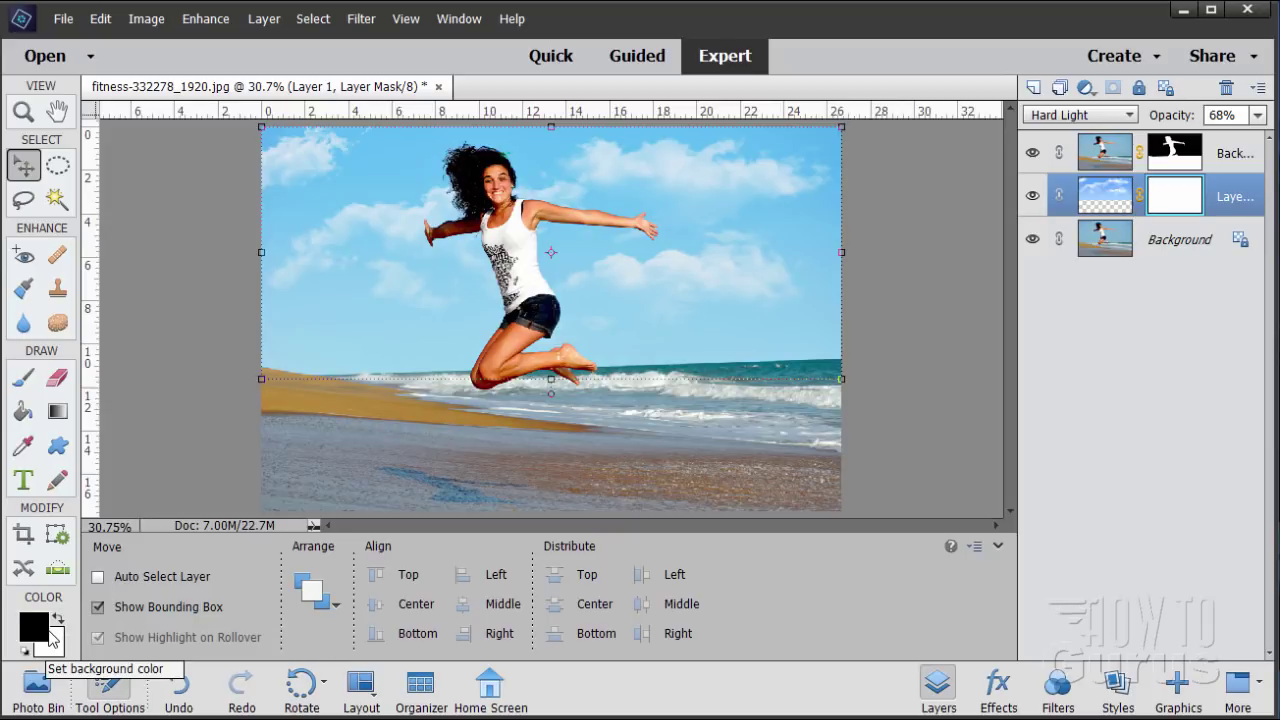
{"action": "key", "text": "x"}
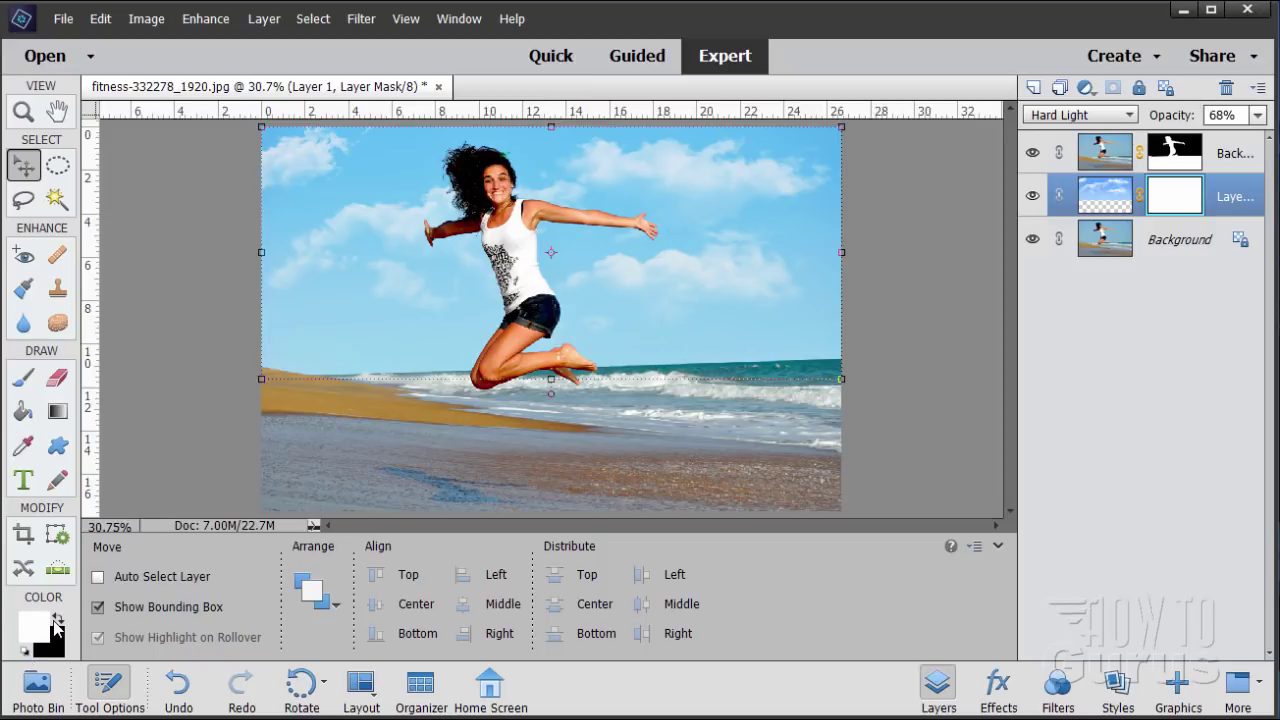
{"action": "left_click", "coordinate": [55, 621]}
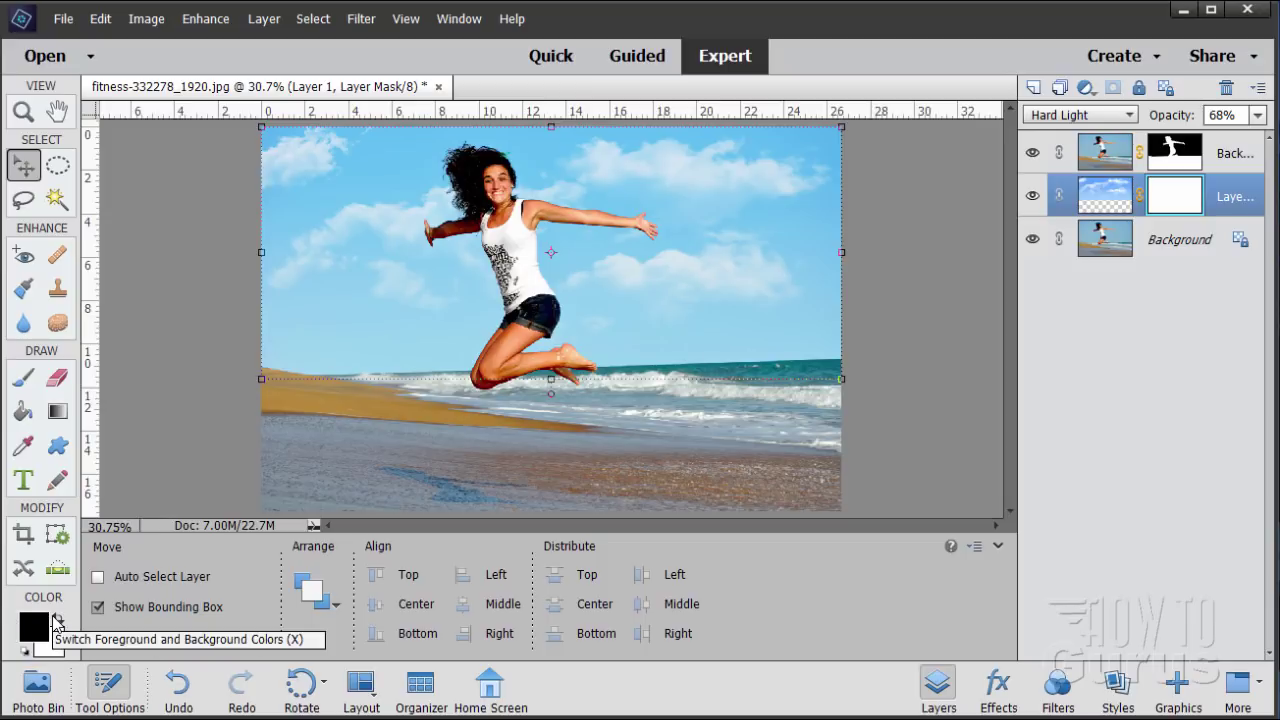
{"action": "left_click", "coordinate": [62, 416]}
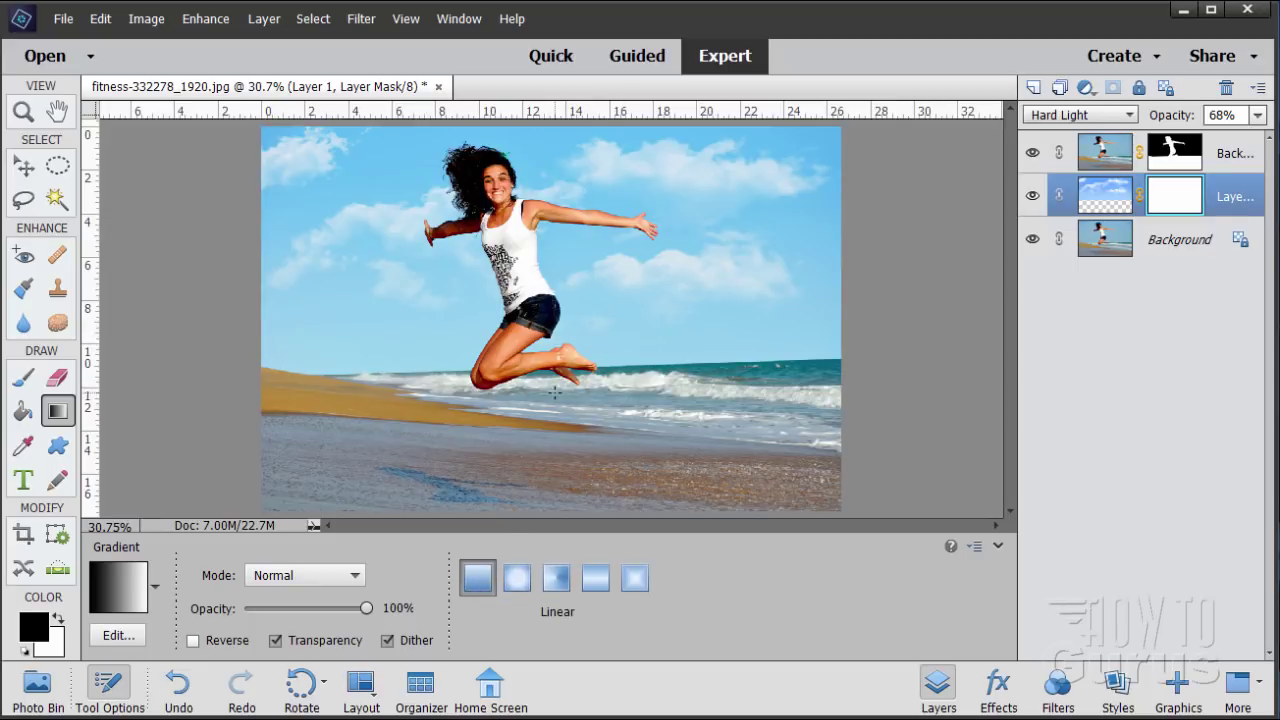
- Draw a straight vertical gradient upward from the horizon in Layer 1's mask to fade the clouds
{"action": "key", "text": "shift"}
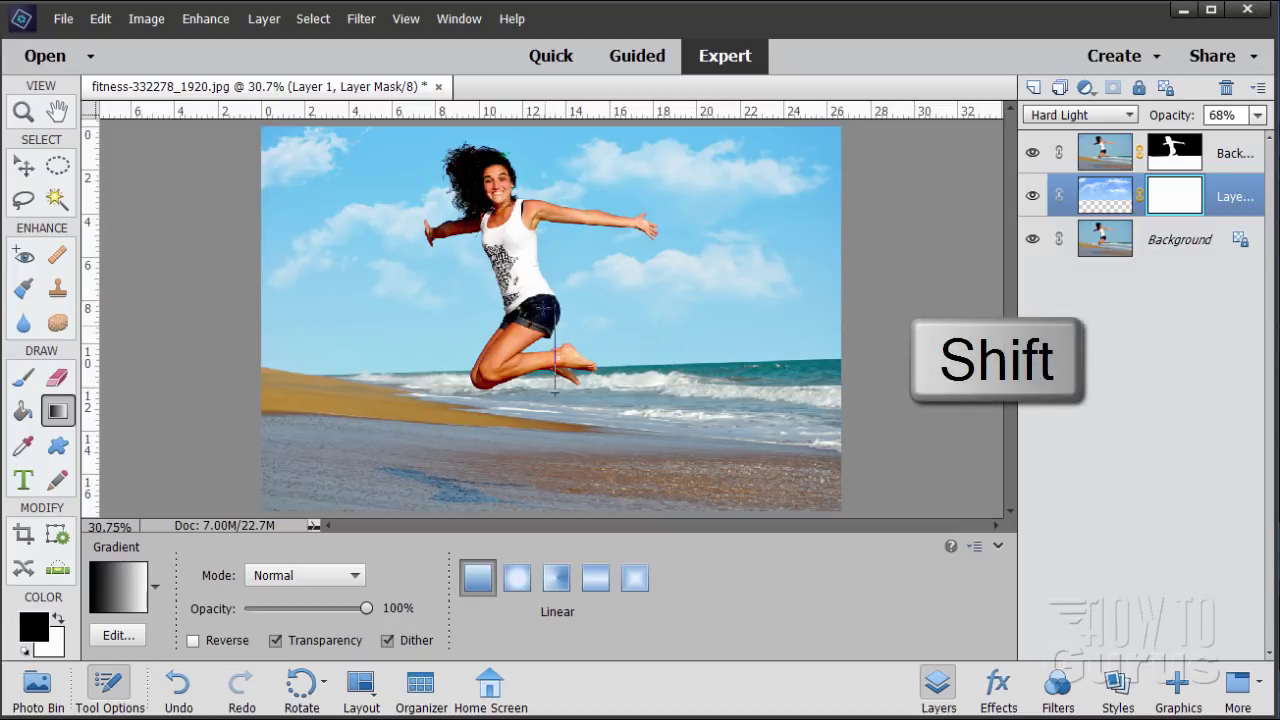
{"action": "left_click_drag", "start_coordinate": [546, 303], "coordinate": [543, 247]}
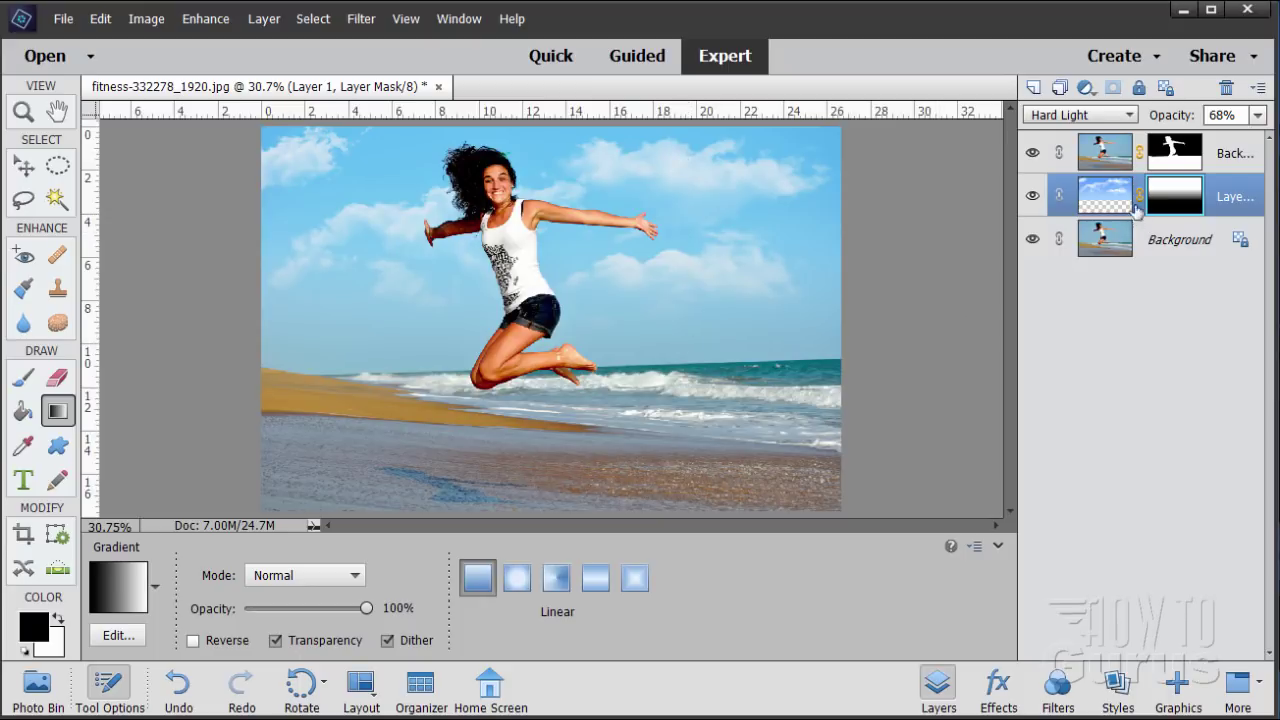
- Disable and then re-enable the top layer's mask to compare the result
{"action": "left_click", "coordinate": [1171, 153]}
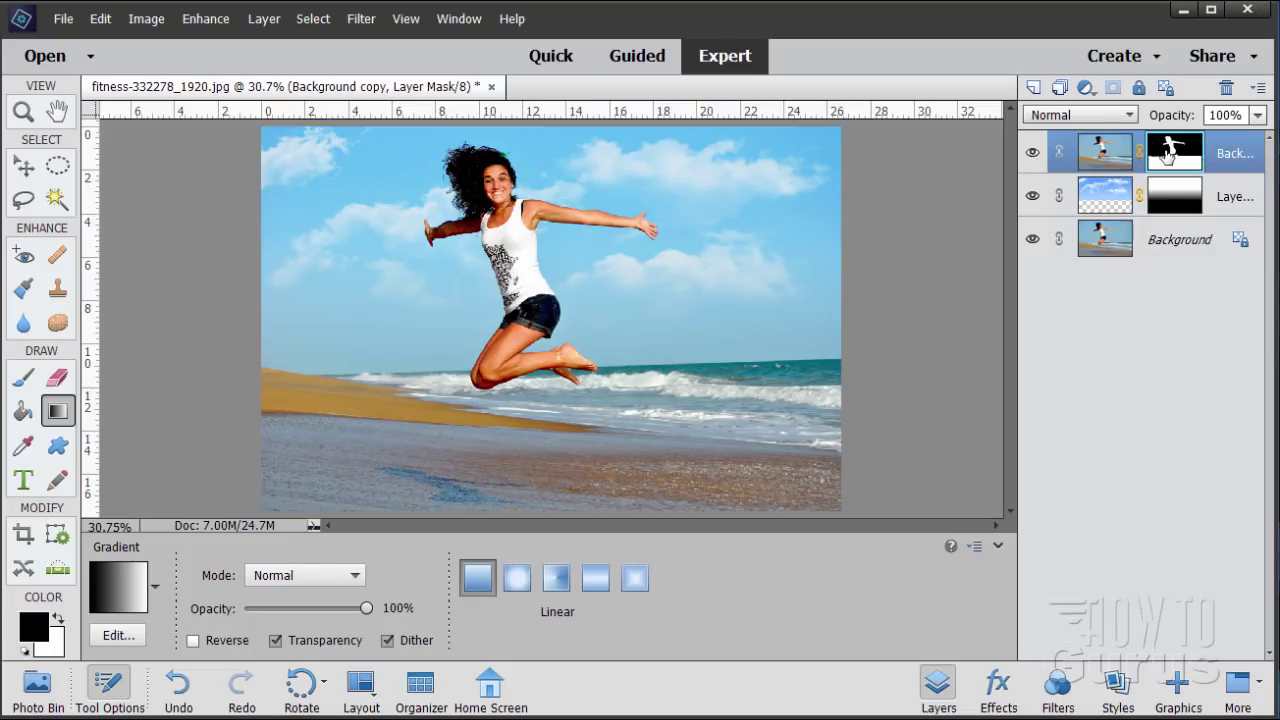
{"action": "right_click", "coordinate": [1168, 155]}
{"action": "left_click", "coordinate": [1137, 165]}
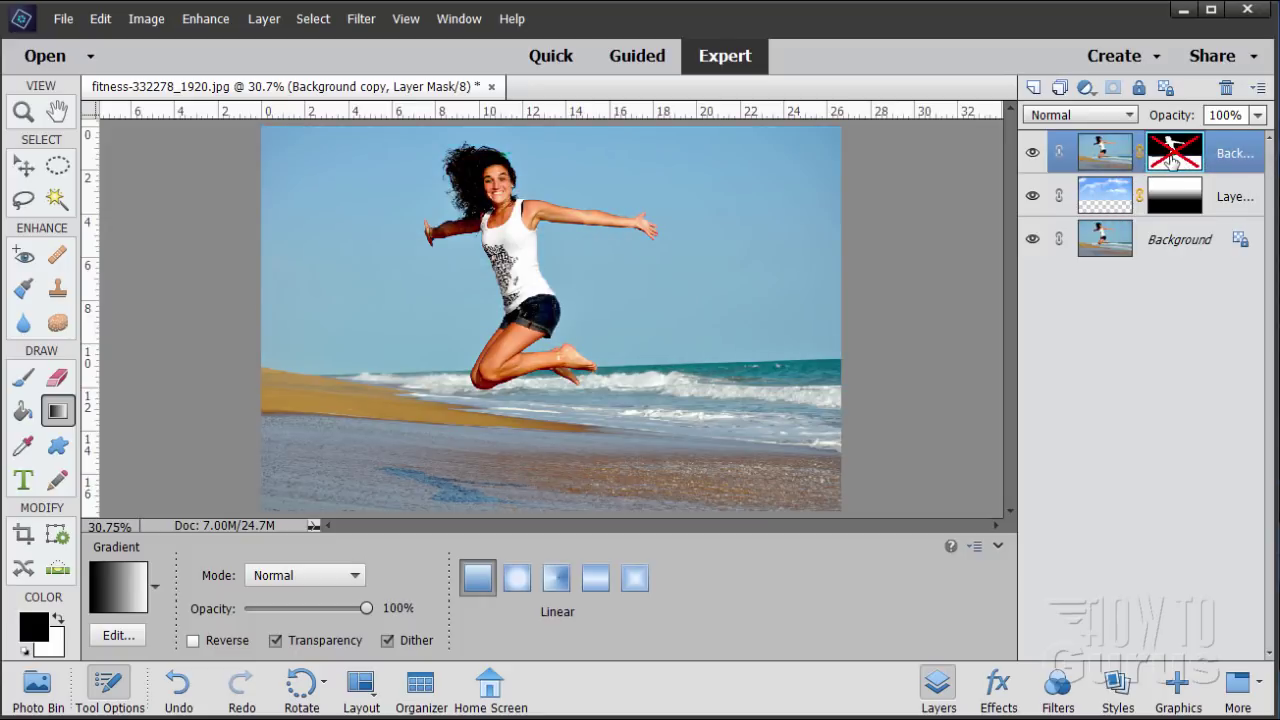
{"action": "right_click", "coordinate": [1172, 160]}
{"action": "left_click", "coordinate": [1158, 174]}
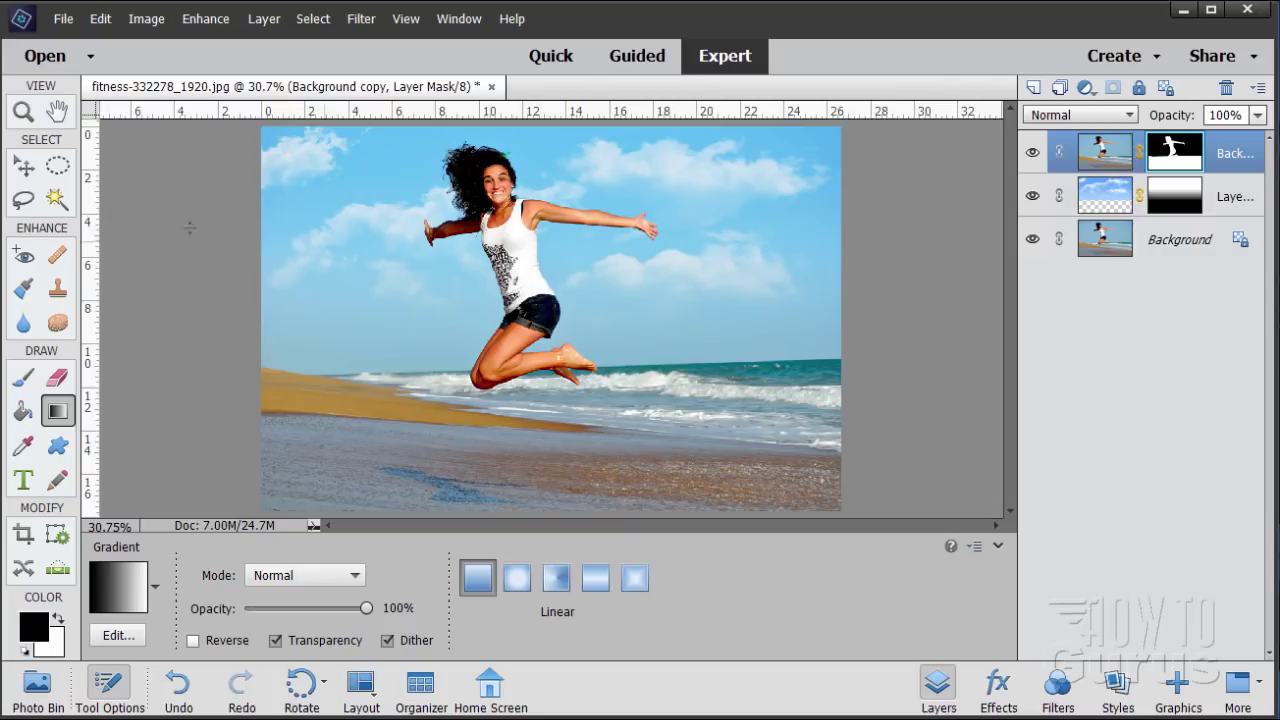
- Float the photo in its own enlarged window and zoom the view to 50%
{"action": "left_click", "coordinate": [27, 166]}
{"action": "left_click_drag", "start_coordinate": [240, 86], "coordinate": [490, 210]}
{"action": "left_click_drag", "start_coordinate": [704, 456], "coordinate": [1076, 700]}
{"action": "left_click", "coordinate": [23, 111]}
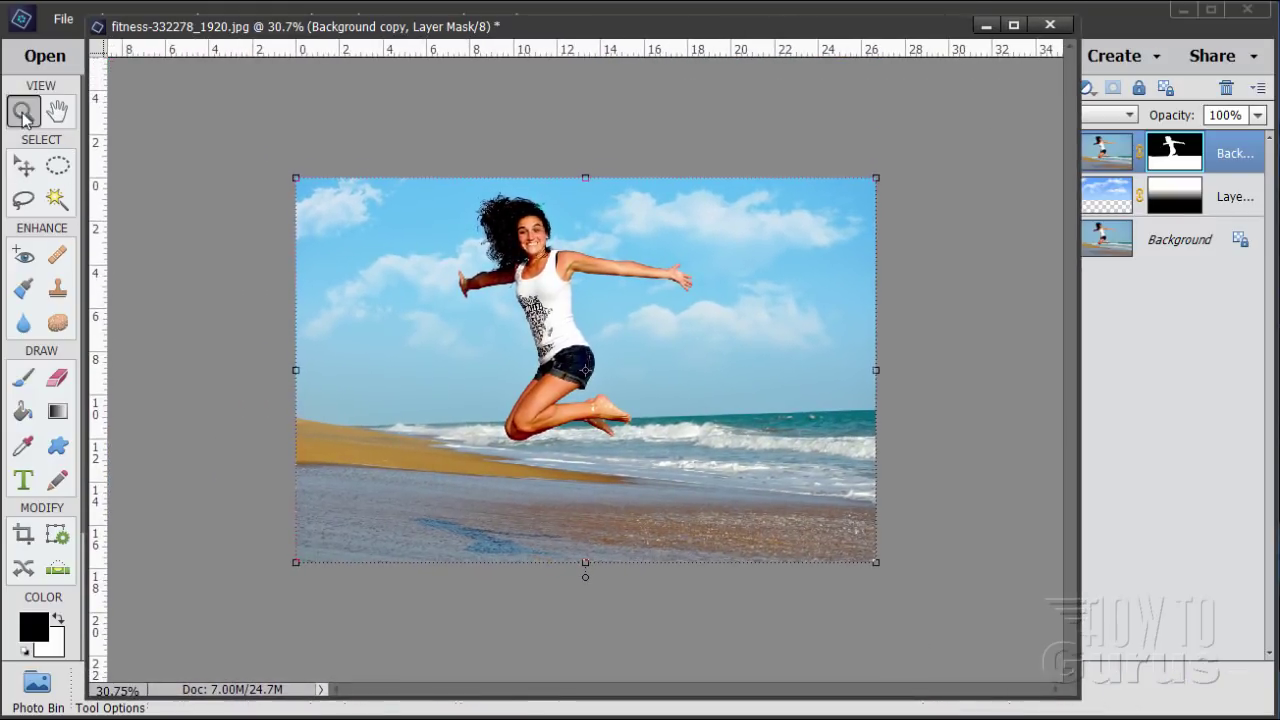
{"action": "left_click", "coordinate": [623, 341]}
{"action": "left_click", "coordinate": [581, 333]}
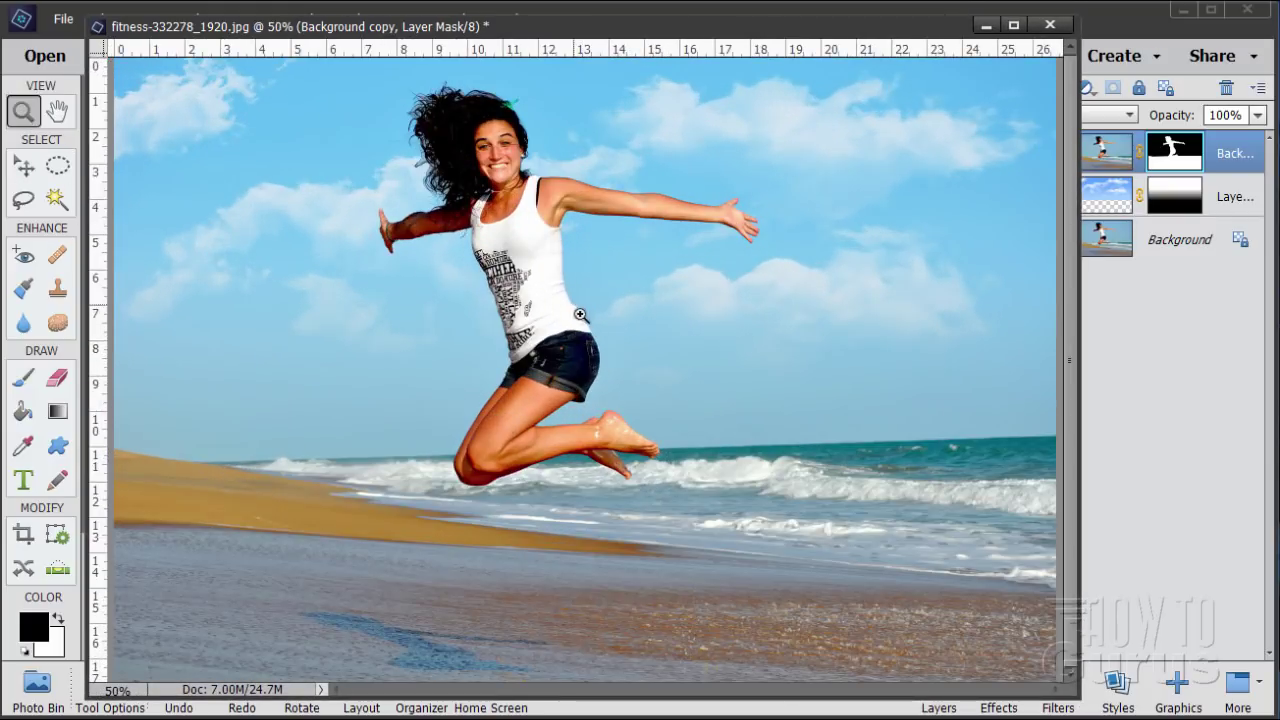
{"action": "left_click", "coordinate": [25, 167]}
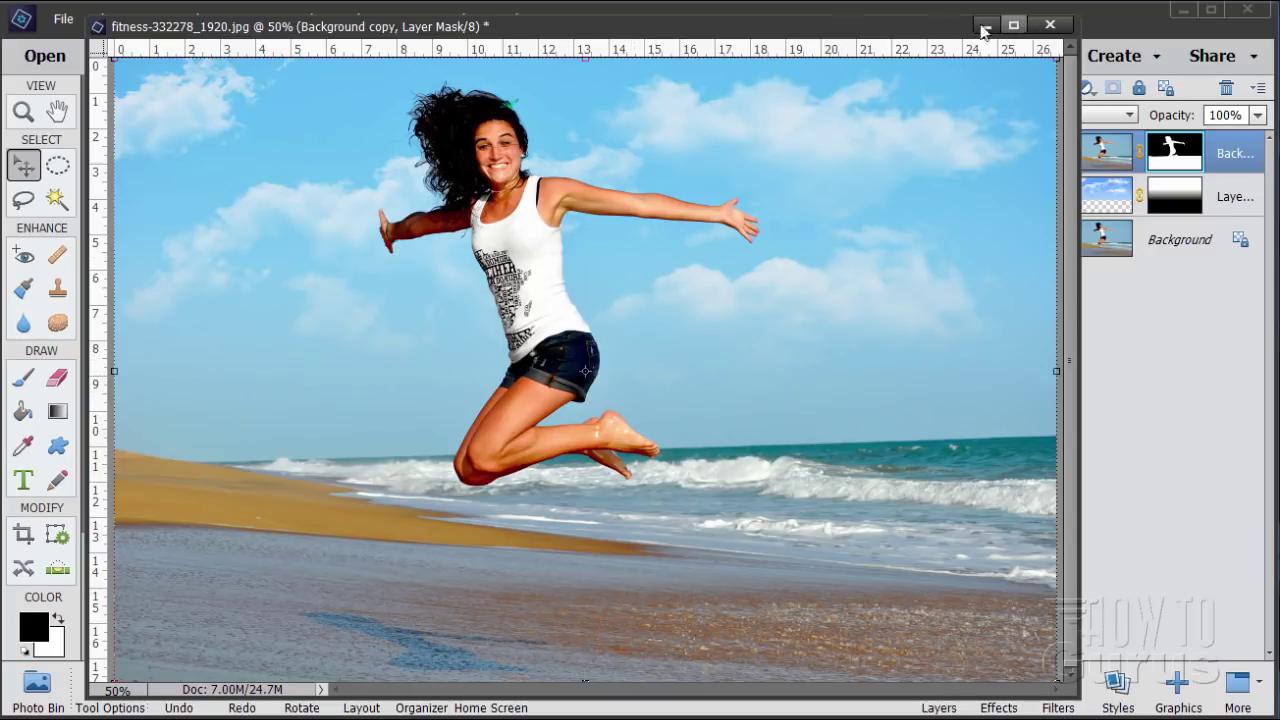
- Dock the floating photo window back into the tab bar and select the Magic Wand tool
{"action": "left_click_drag", "start_coordinate": [915, 34], "coordinate": [900, 96]}
{"action": "left_click", "coordinate": [60, 201]}
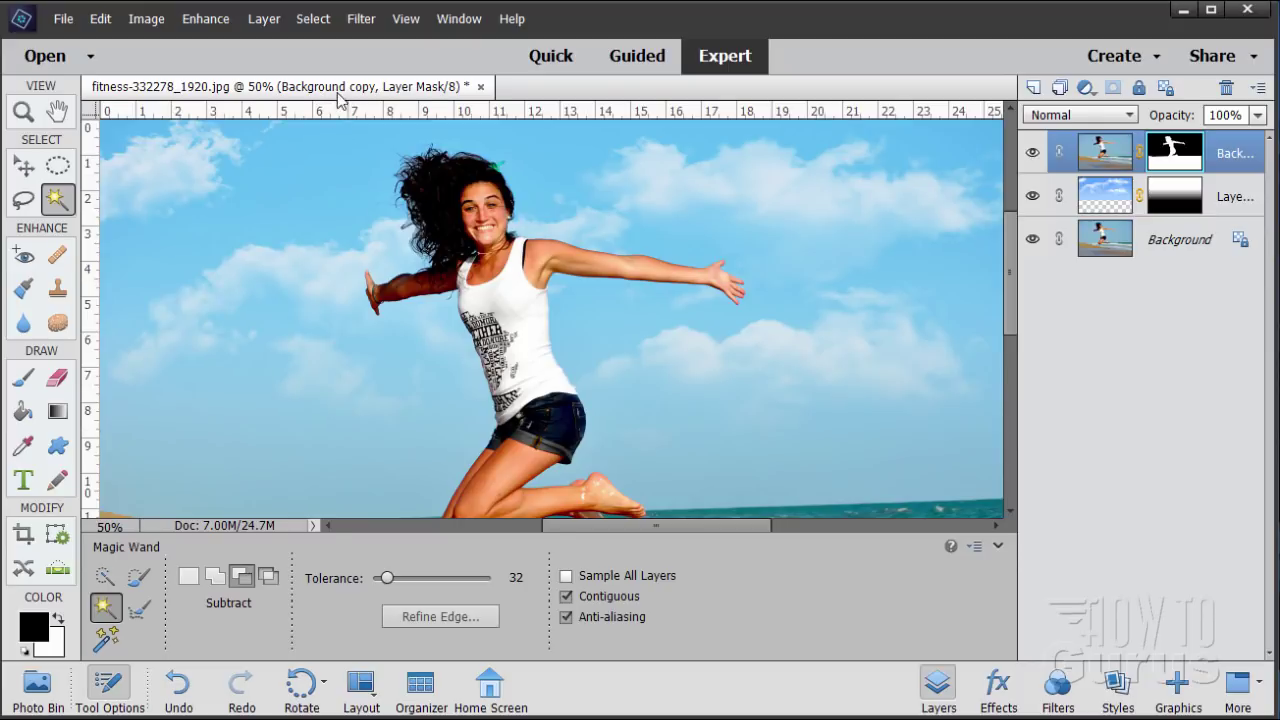
{"action": "left_click_drag", "start_coordinate": [340, 97], "coordinate": [340, 55]}
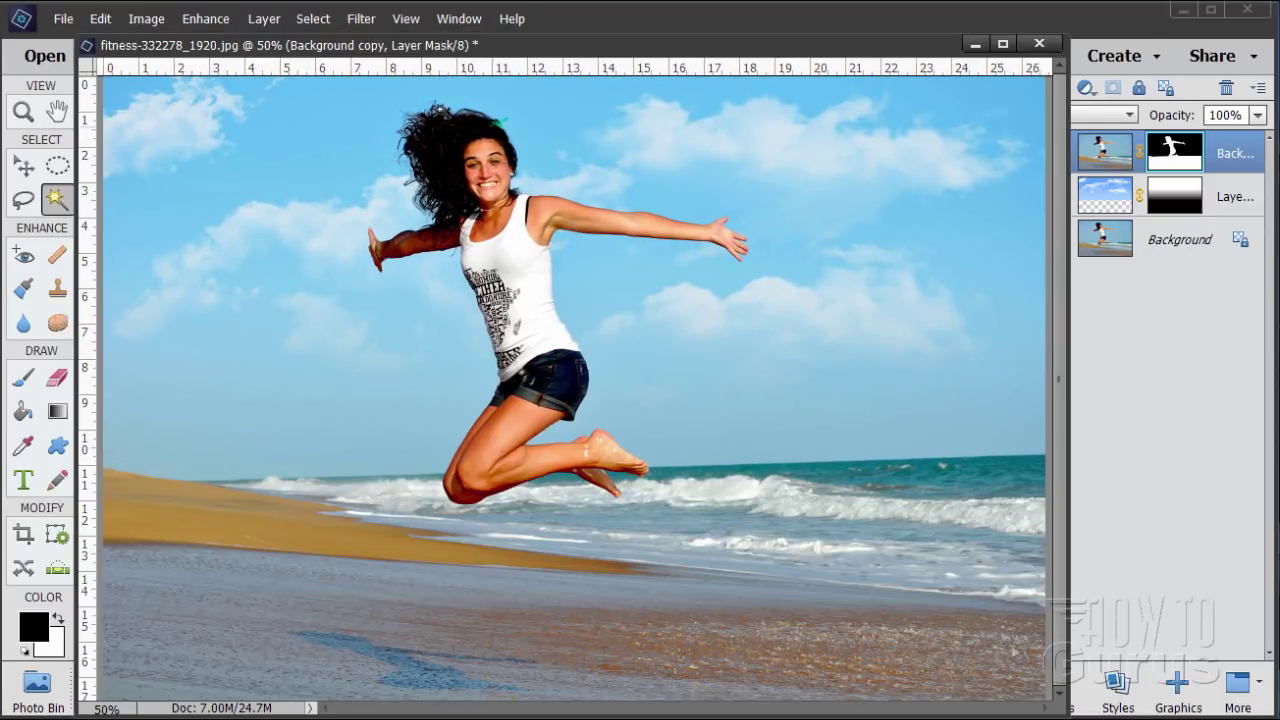